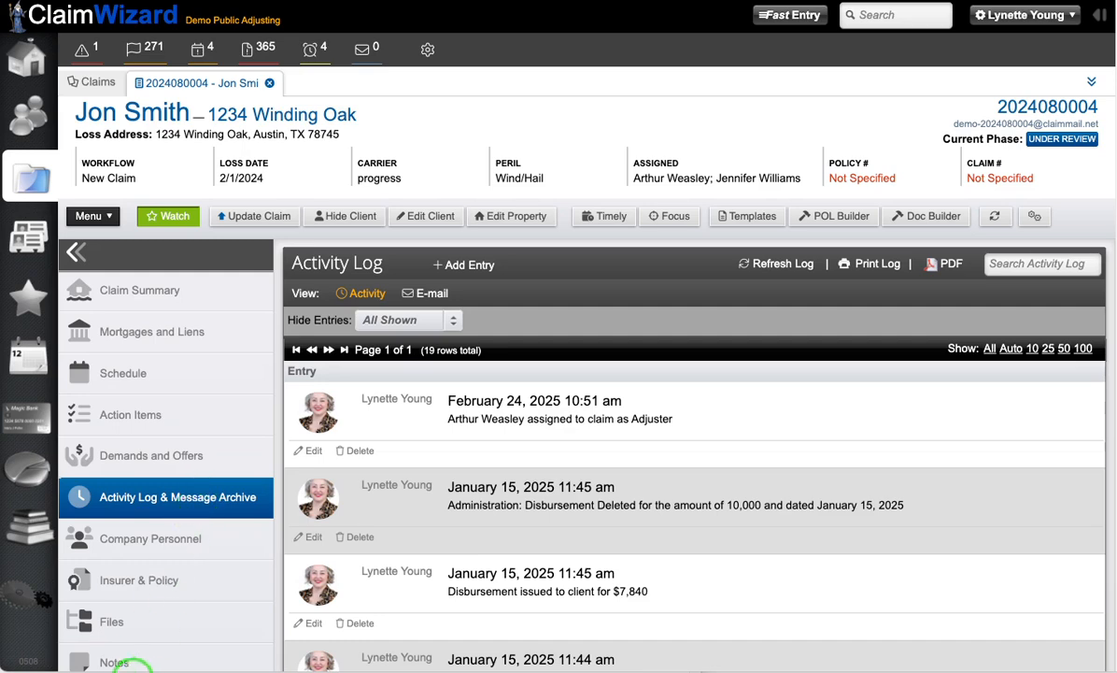
scroll(165, 529, down, 1)
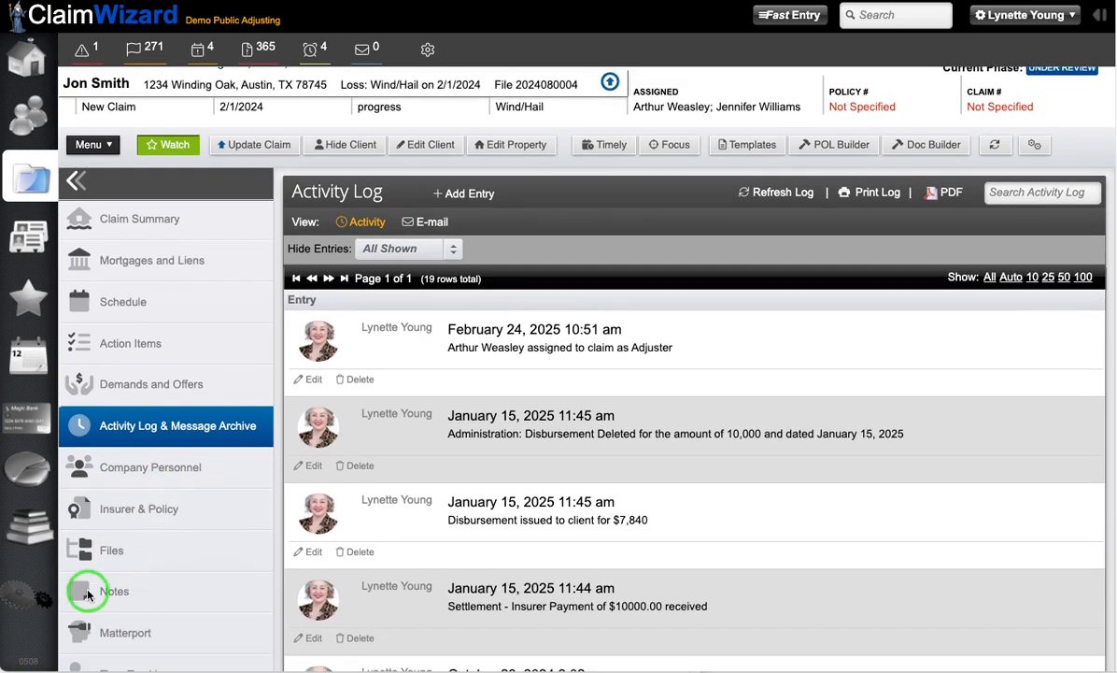
scroll(111, 512, up, 1)
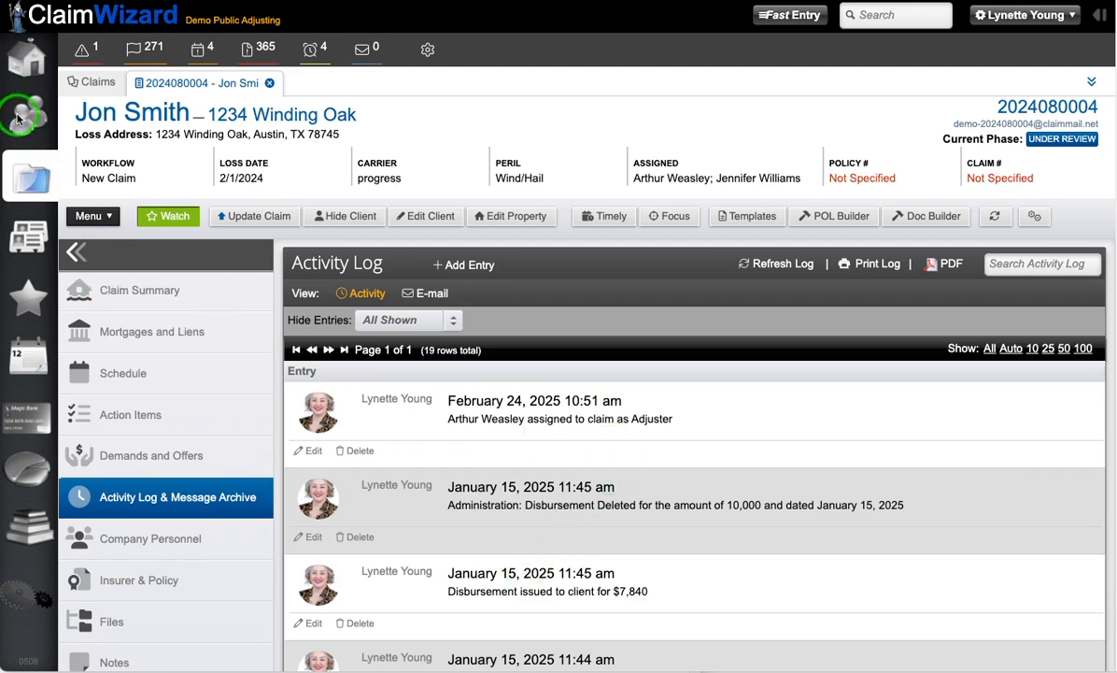
Step: Go to the home page's Open Claims workbench and open the update form for the first listed claim
click(28, 57)
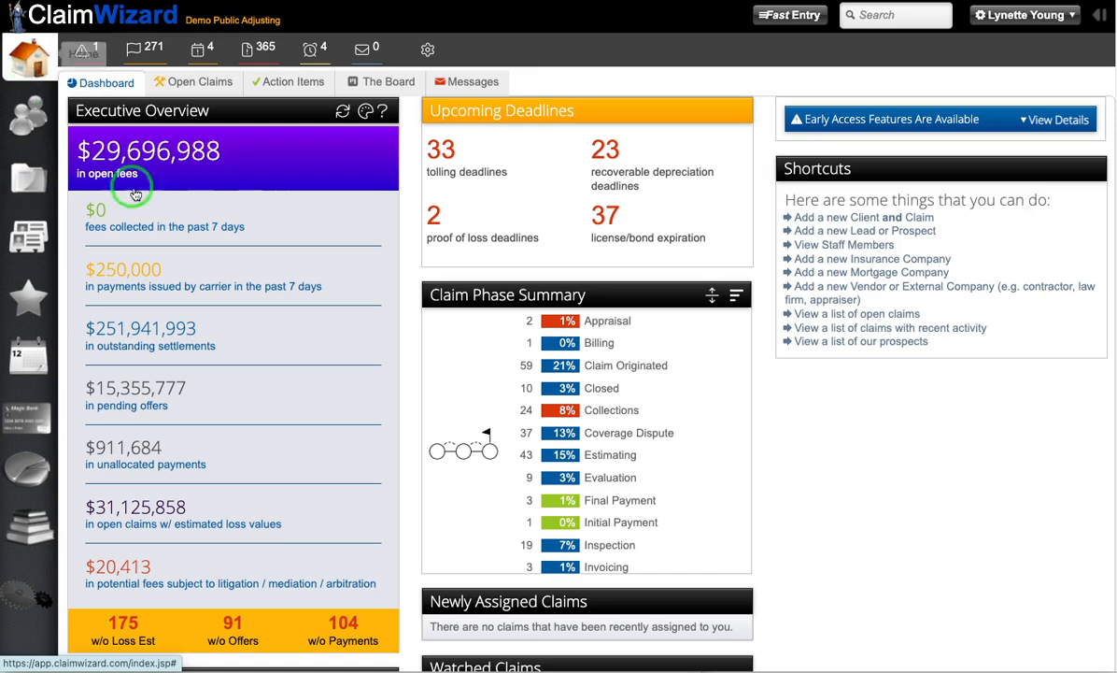
click(175, 91)
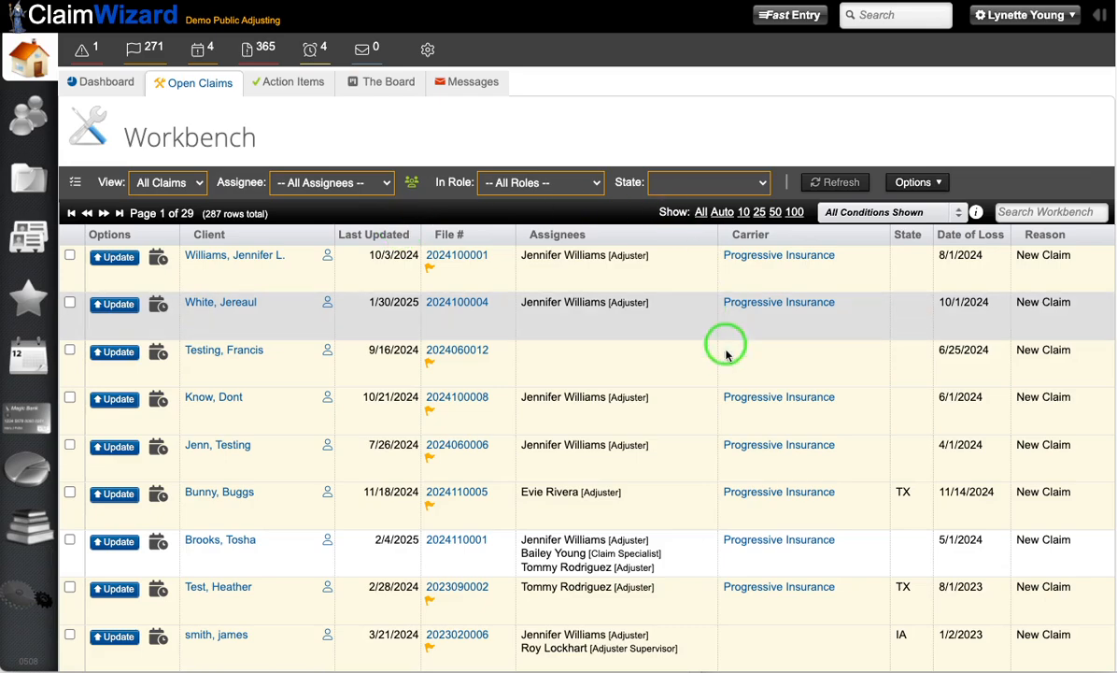
click(115, 258)
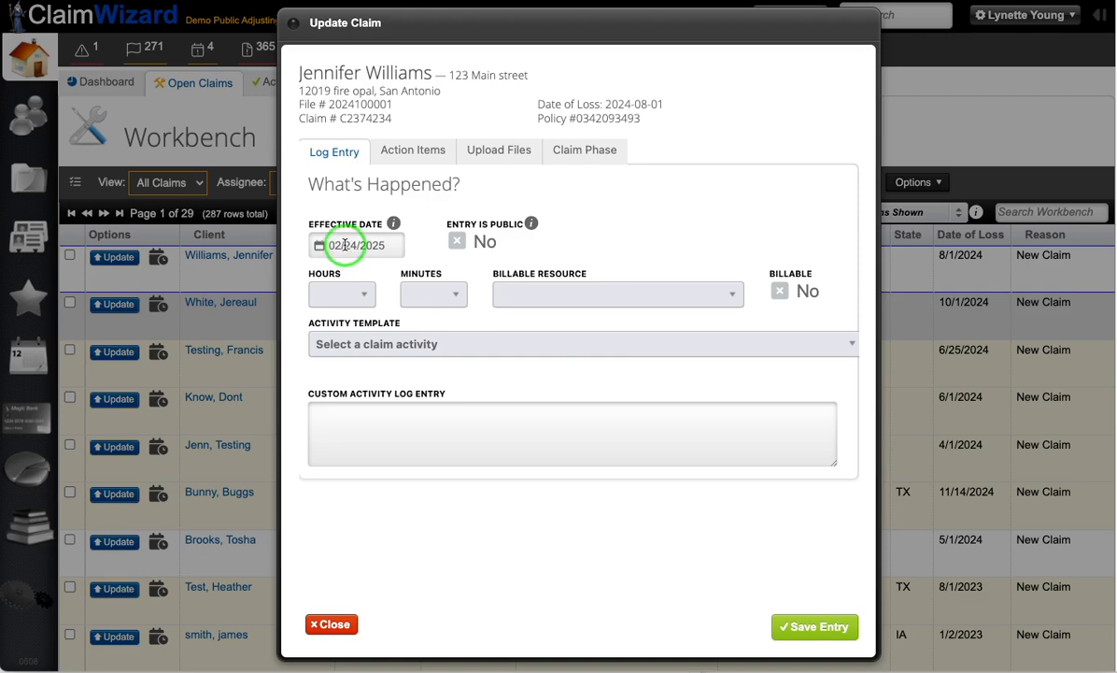
Step: Set the log entry's effective date to 02/21/2025 and its time to 1 hour 15 minutes
click(345, 245)
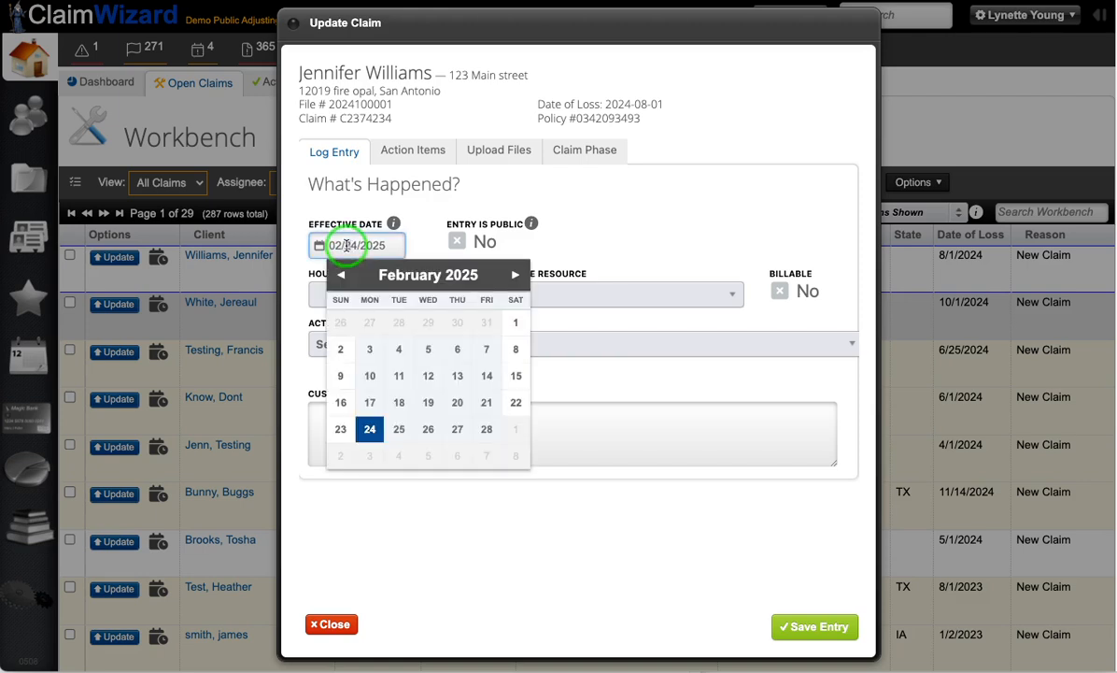
click(486, 402)
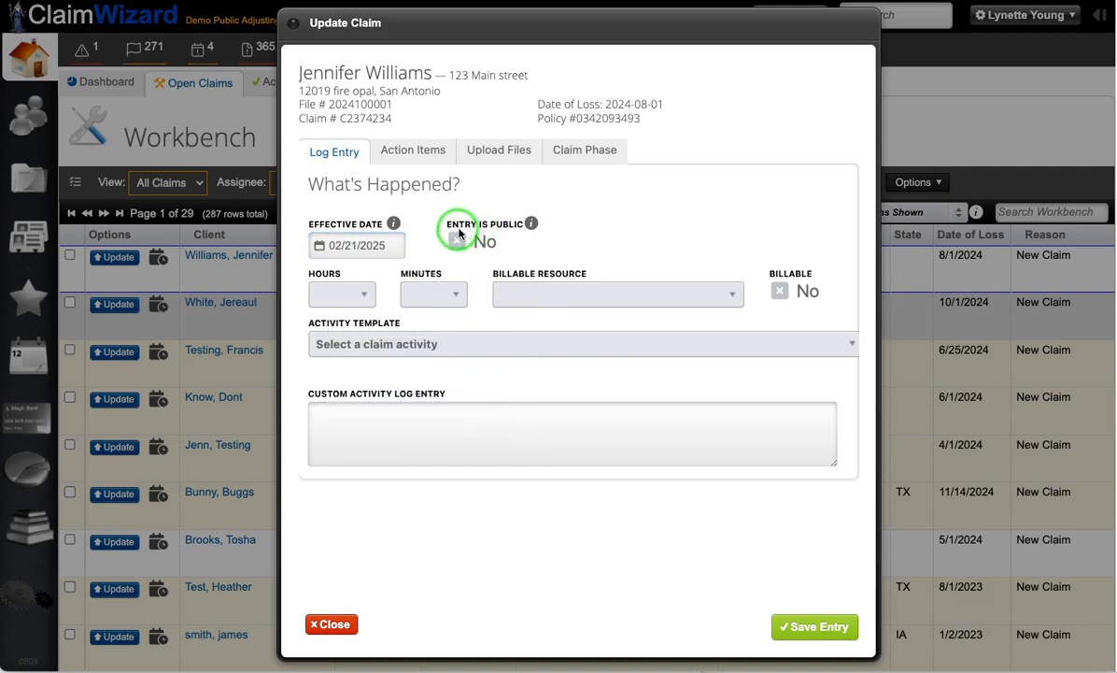
mouse_move(533, 224)
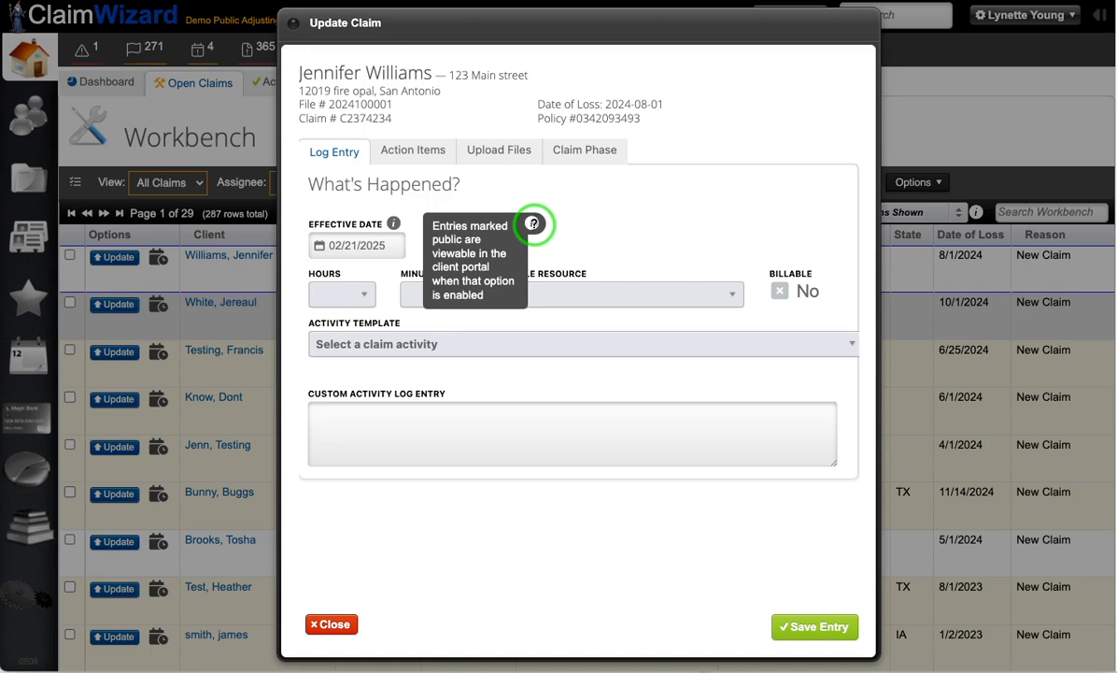
click(353, 300)
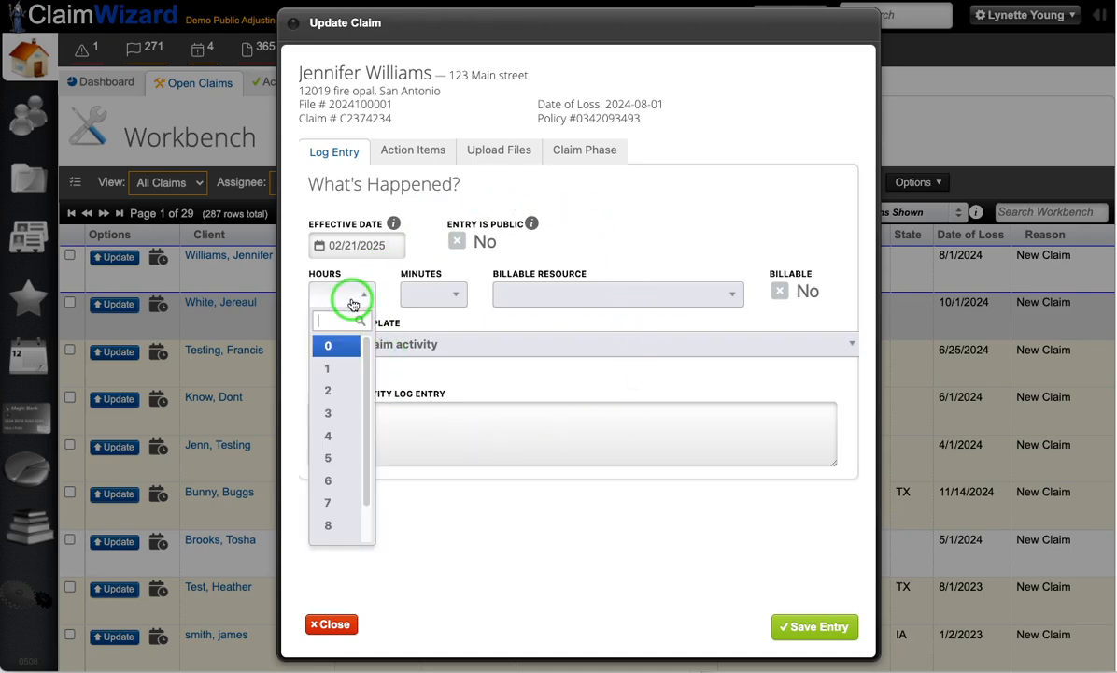
click(332, 369)
click(438, 300)
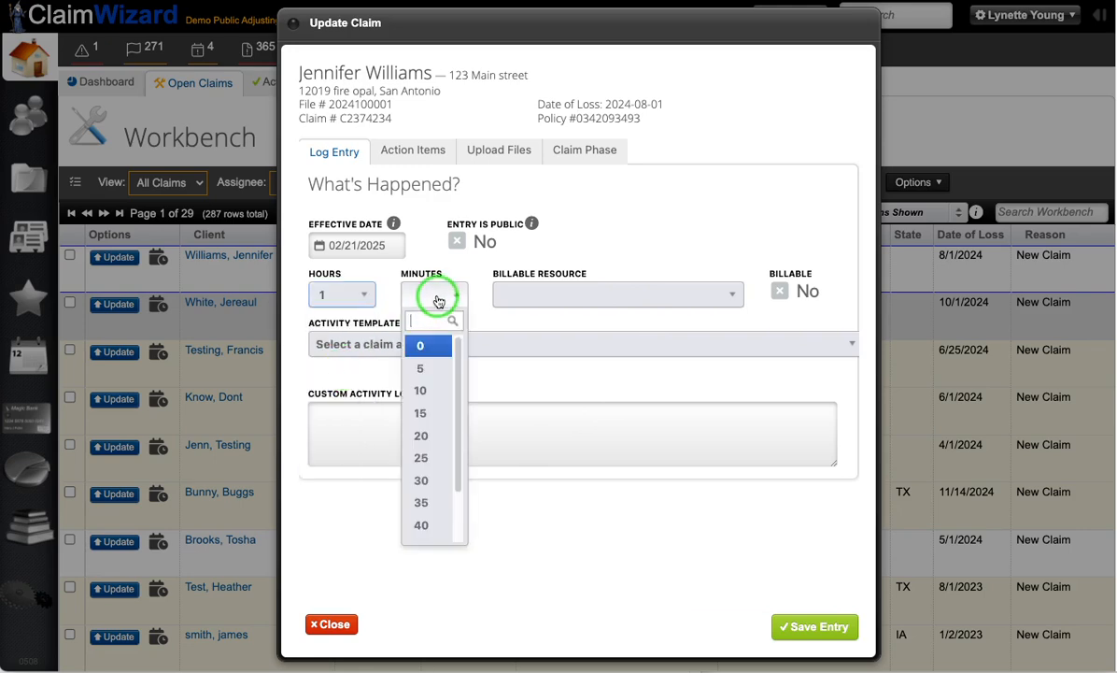
click(422, 412)
Step: Select the signed-in staff member as the billable resource and keep the Billable option at No
click(555, 293)
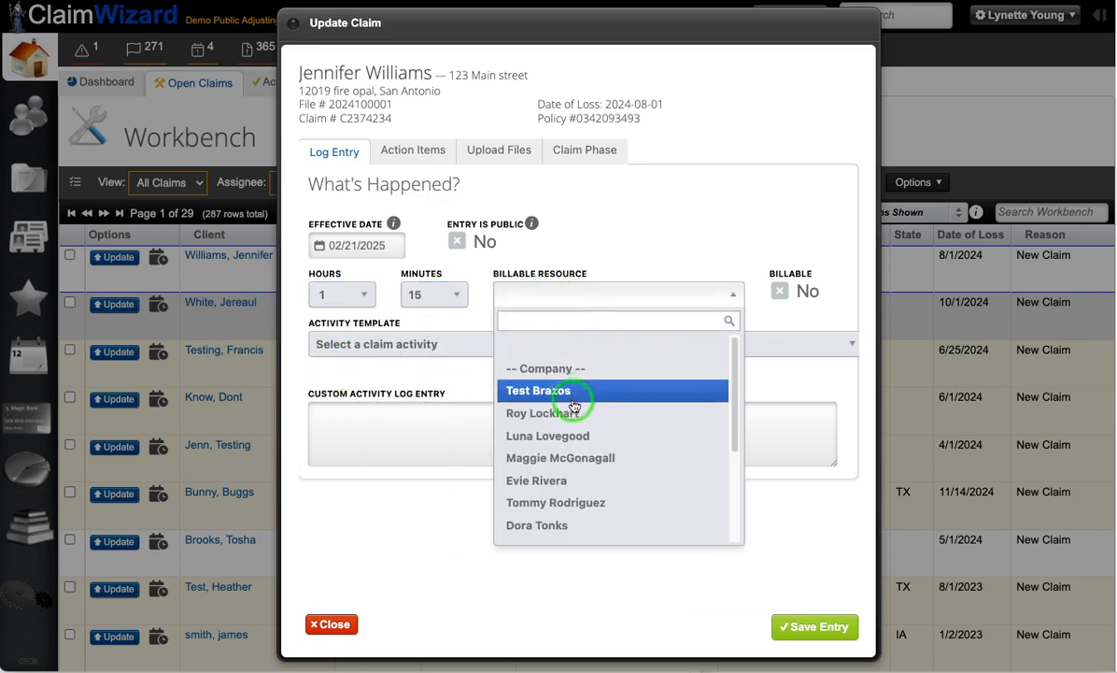
scroll(581, 464, down, 4)
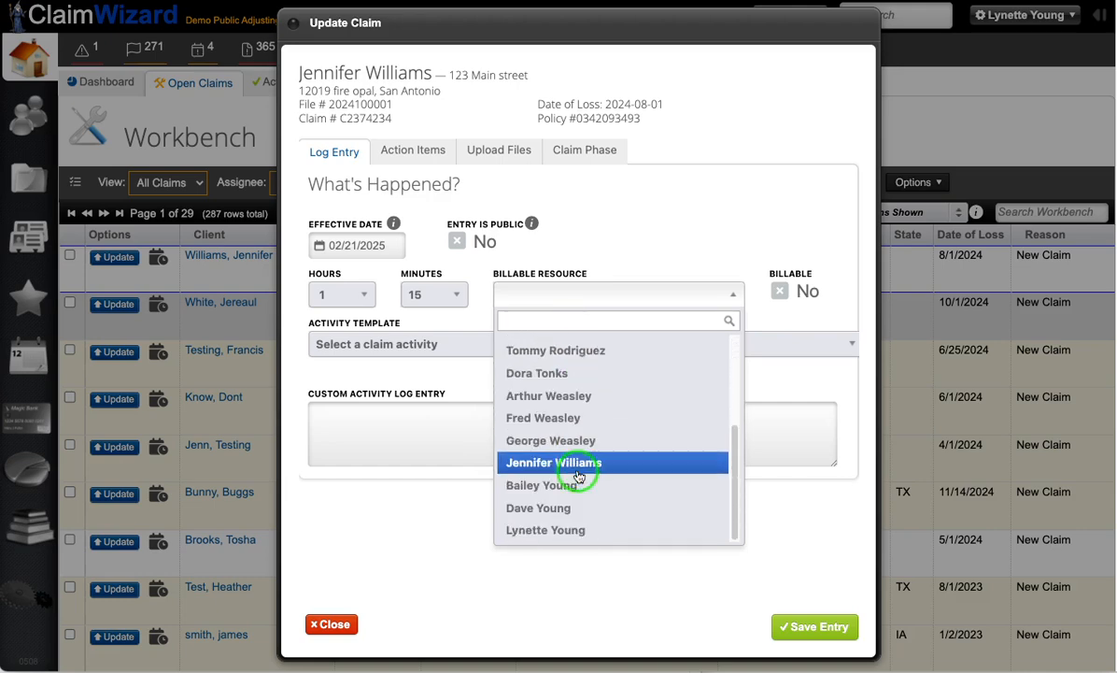
click(579, 532)
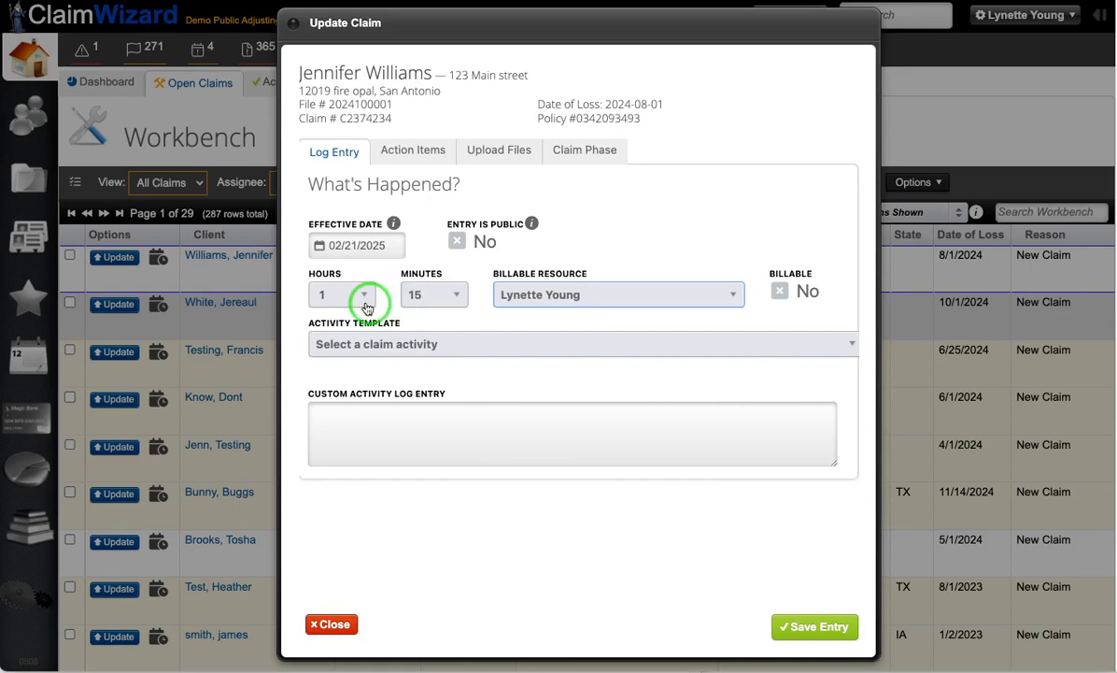
click(792, 297)
click(790, 296)
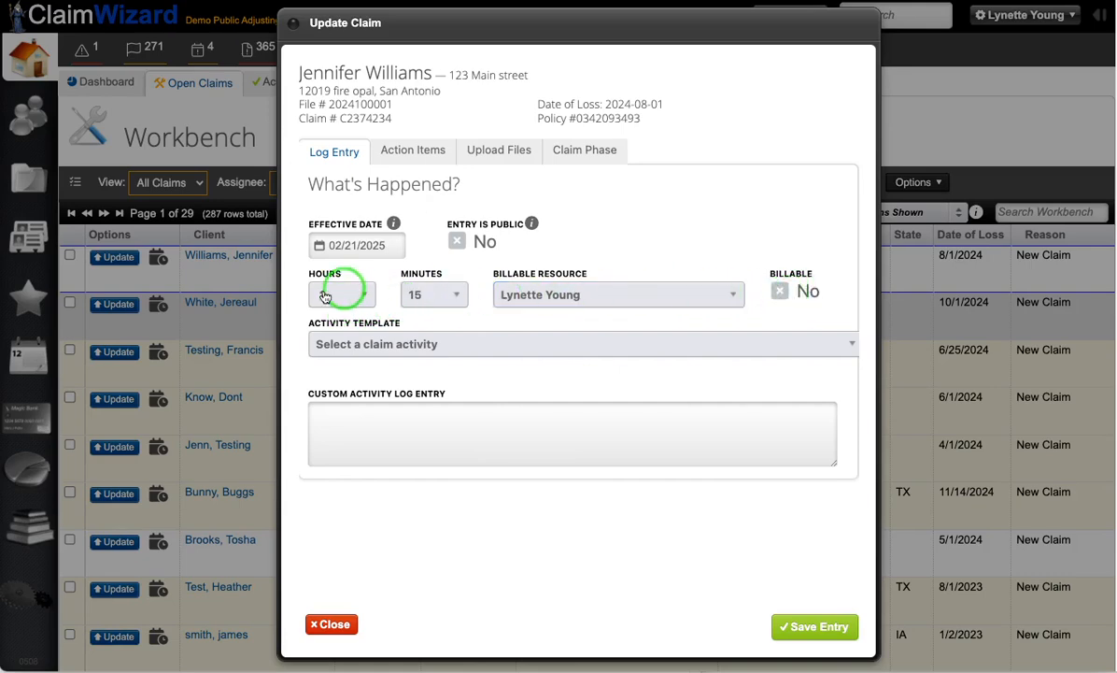
Step: Browse the available activity templates for the log entry, from custom entries through the collections, documentation and estimate templates
click(359, 347)
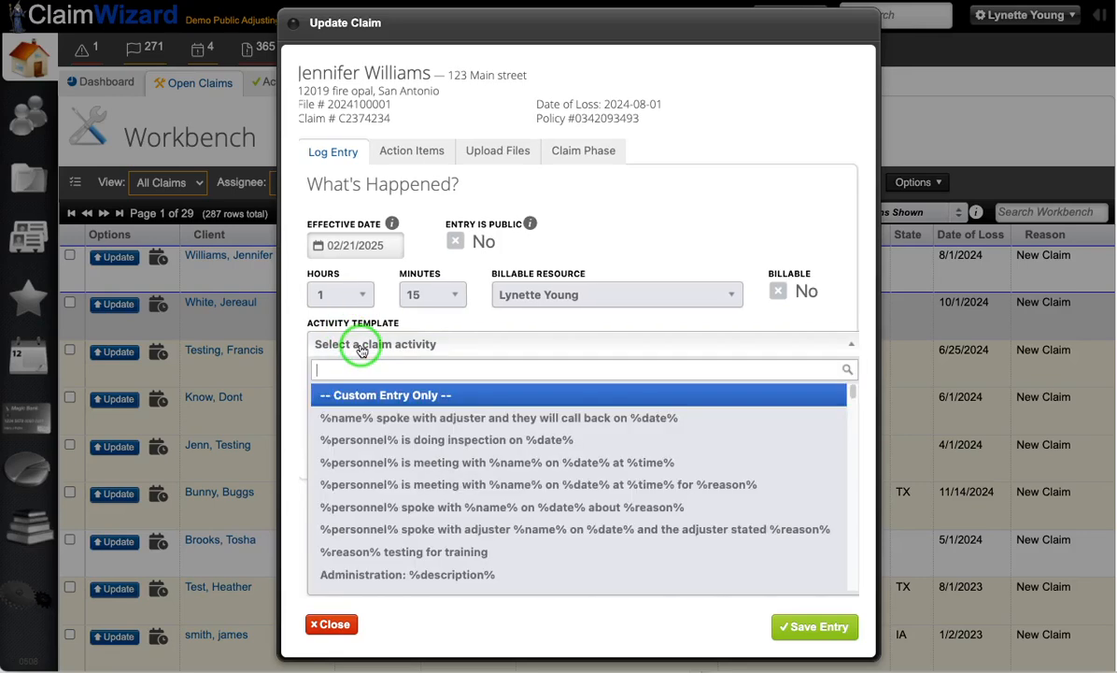
scroll(477, 441, down, 3)
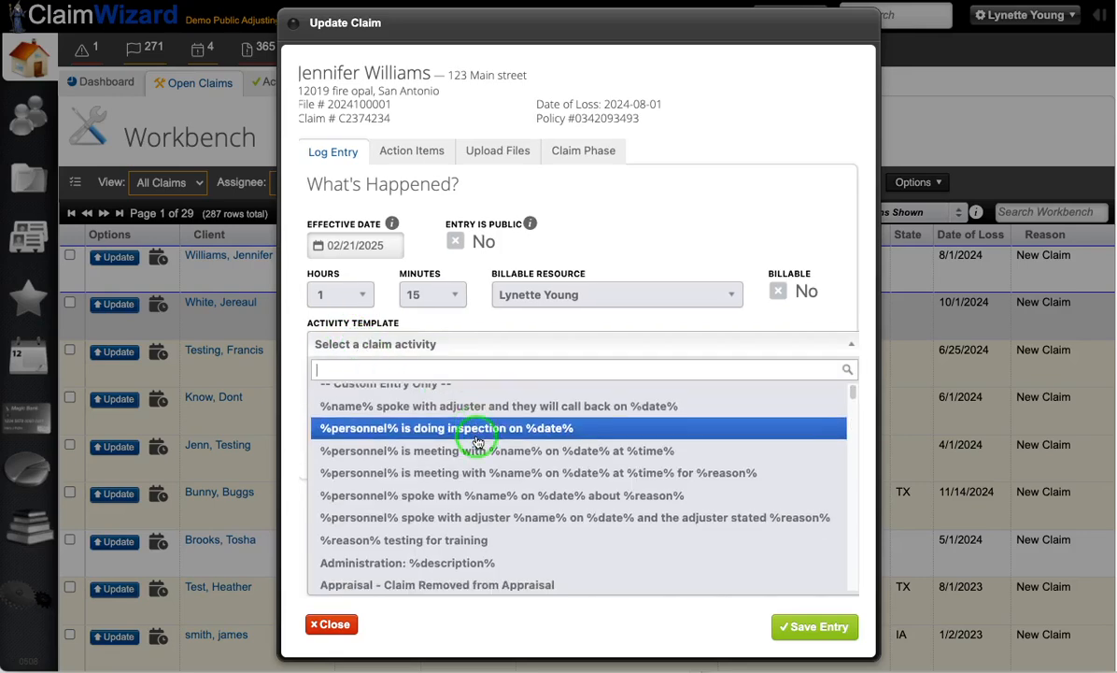
scroll(476, 441, down, 3)
scroll(476, 440, down, 5)
scroll(476, 441, down, 5)
scroll(476, 441, down, 4)
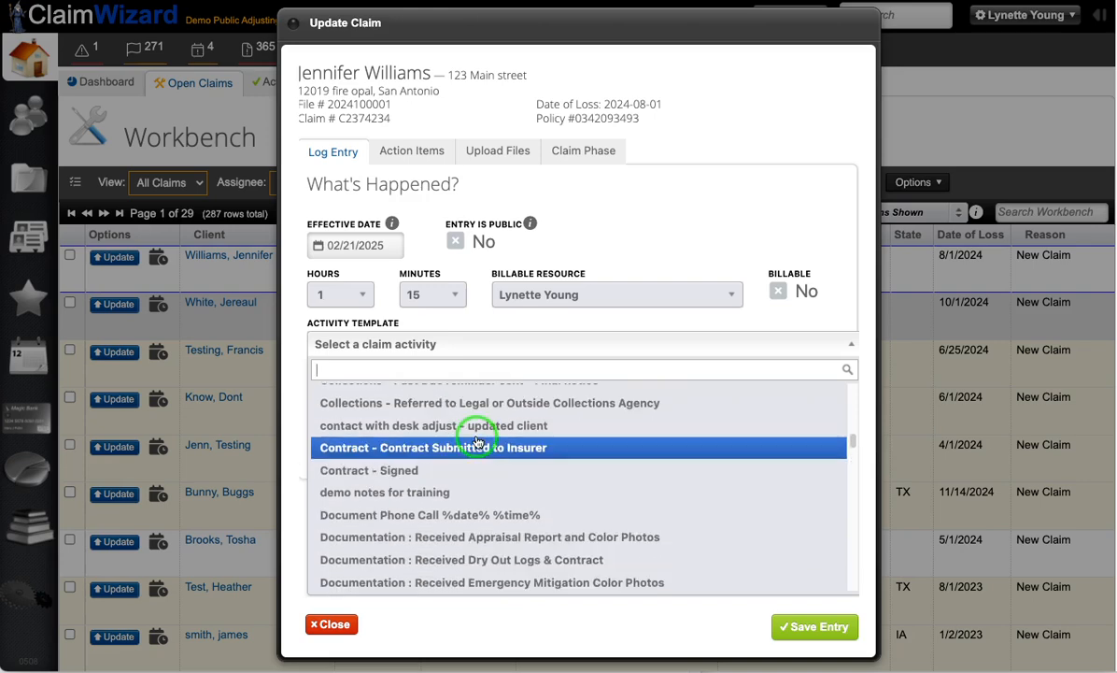
scroll(477, 441, up, 1)
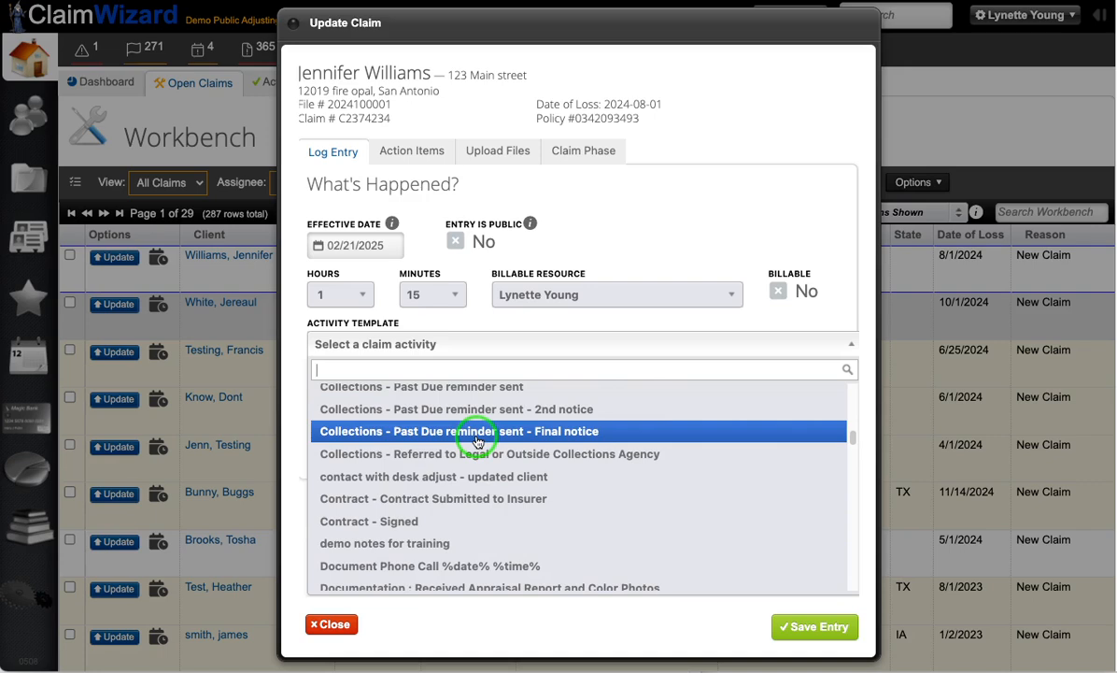
scroll(476, 441, down, 4)
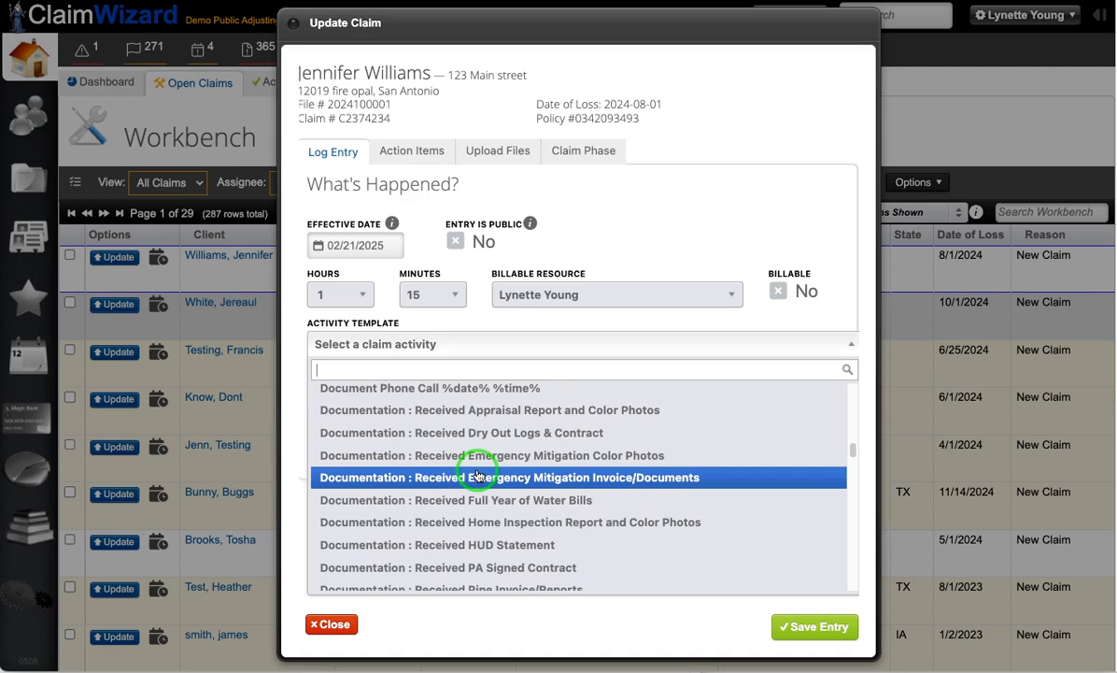
scroll(476, 476, down, 10)
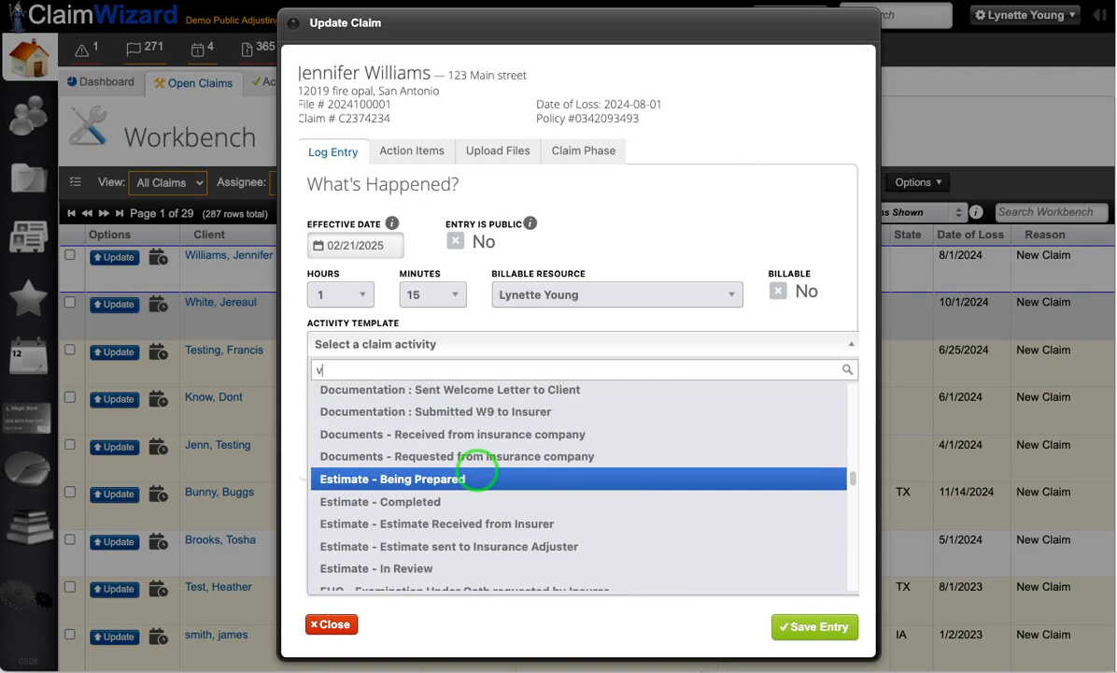
Step: Search the activity templates for a voicemail entry with "voic", "voice mail" and "left vmail", and look through the call and check templates
text(oic)
key(BackSpace)
key(BackSpace)
key(BackSpace)
key(BackSpace)
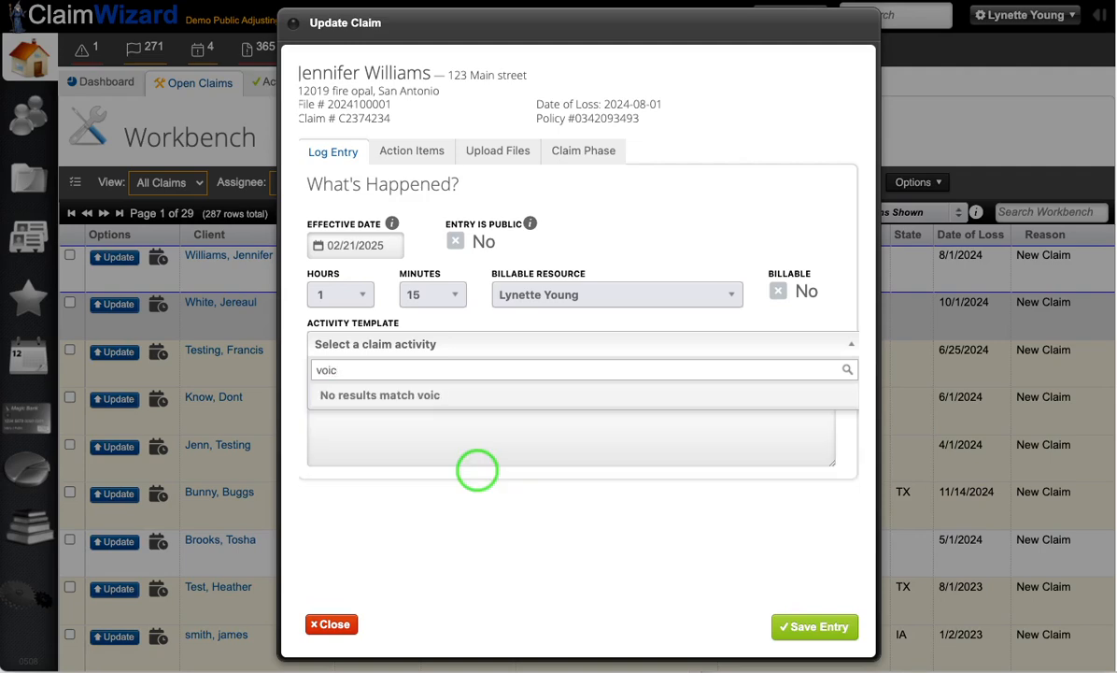
text(l)
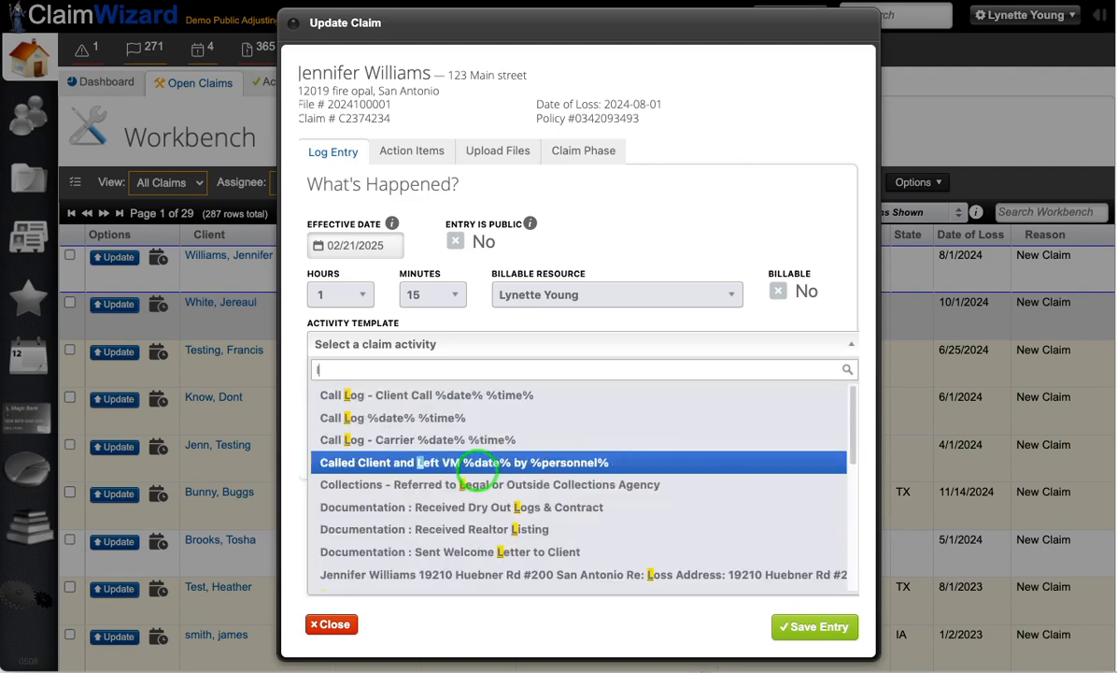
text(vm)
key(BackSpace)
key(BackSpace)
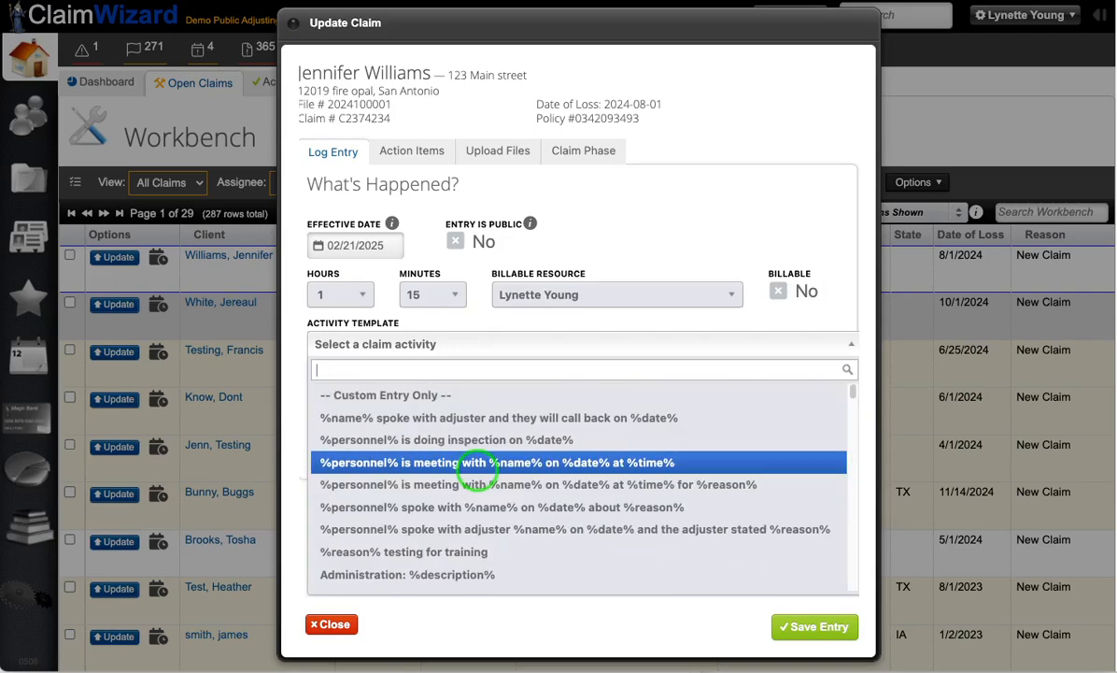
text(voice mail)
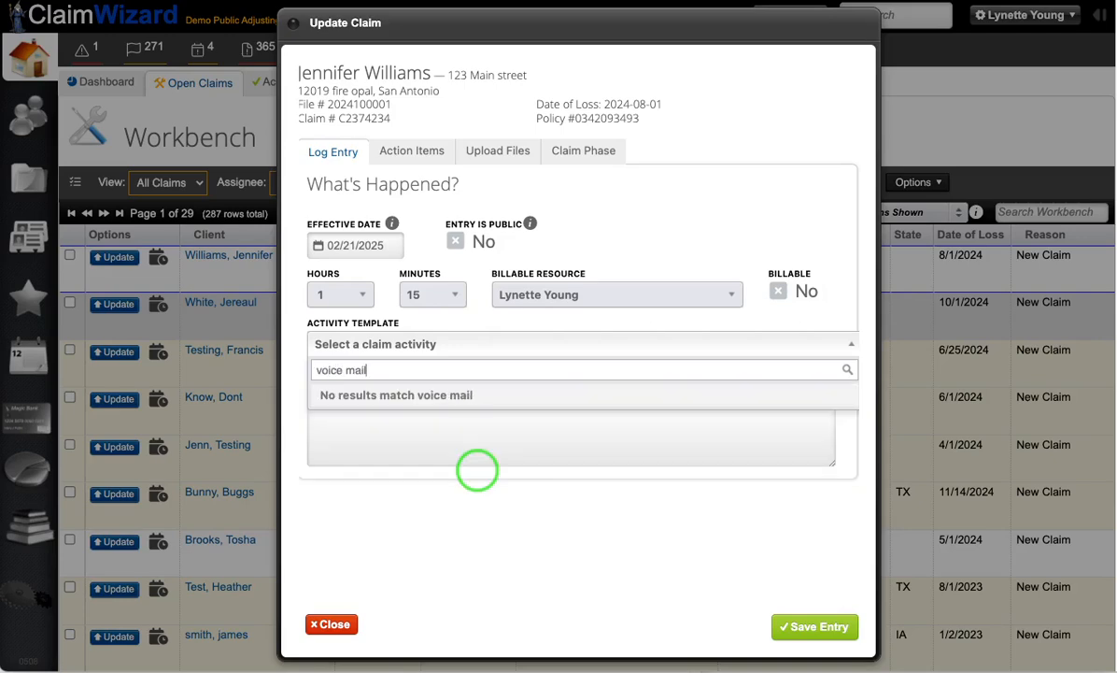
key(BackSpace)
key(BackSpace)
key(BackSpace)
key(BackSpace)
key(BackSpace)
key(BackSpace)
text(left v)
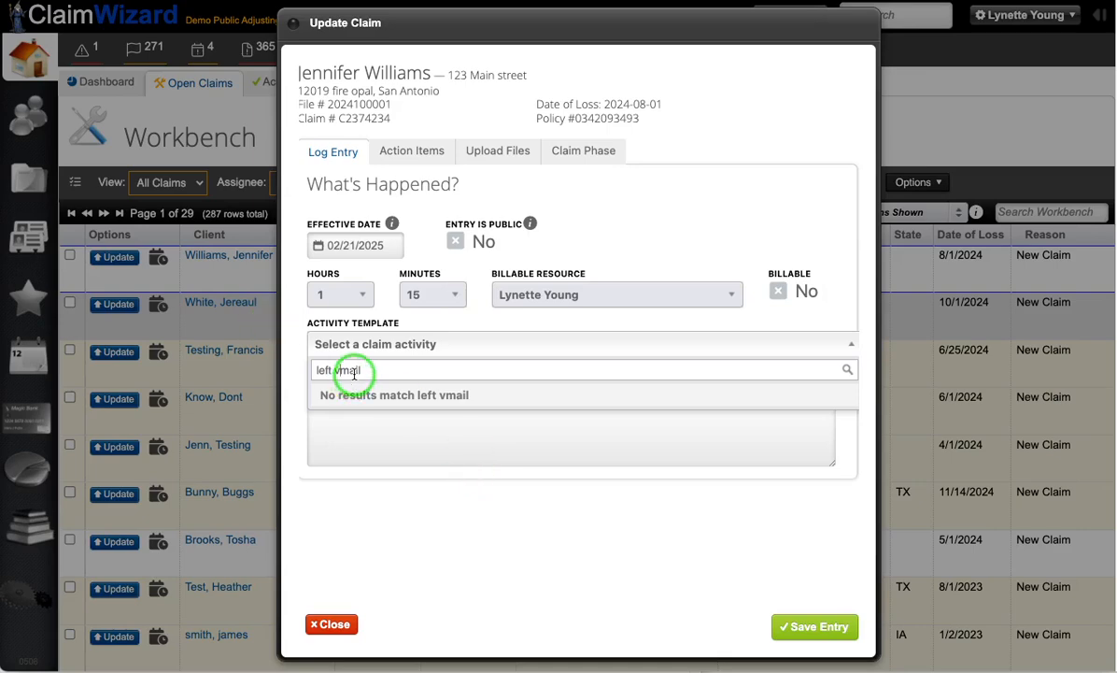
key(BackSpace)
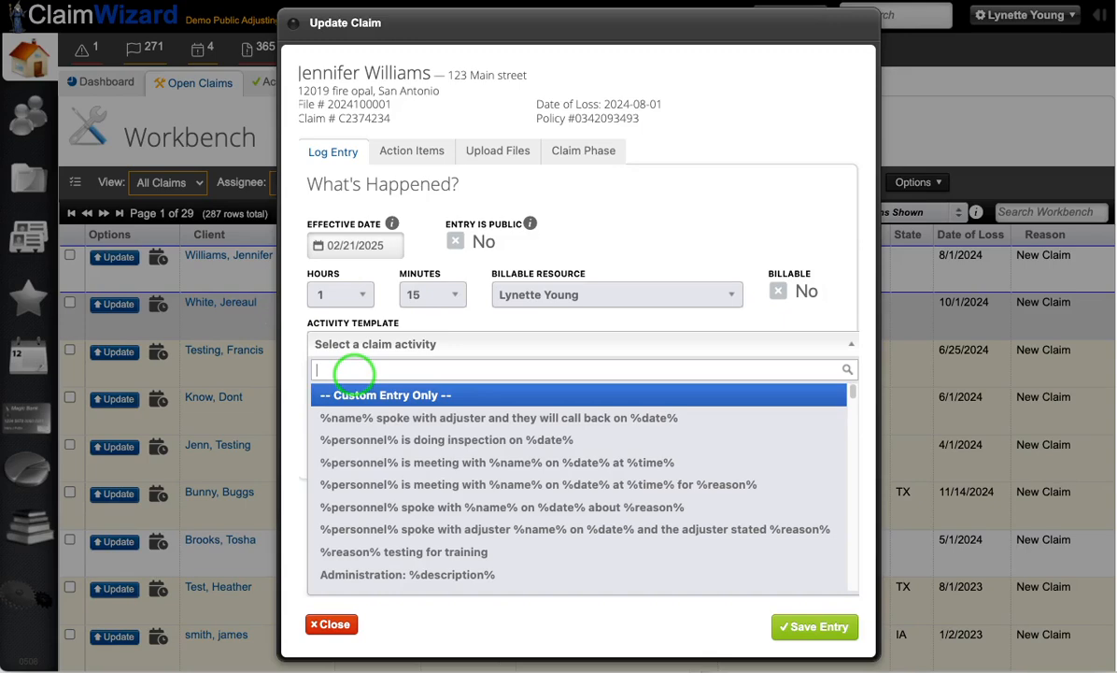
scroll(369, 514, down, 5)
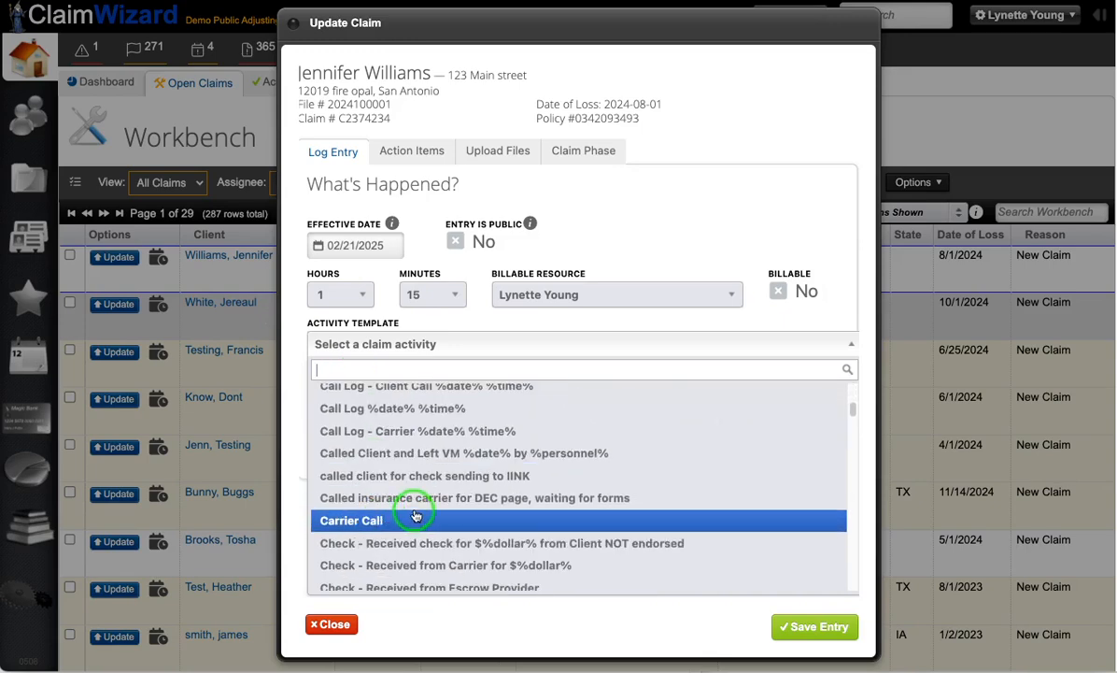
scroll(414, 515, down, 4)
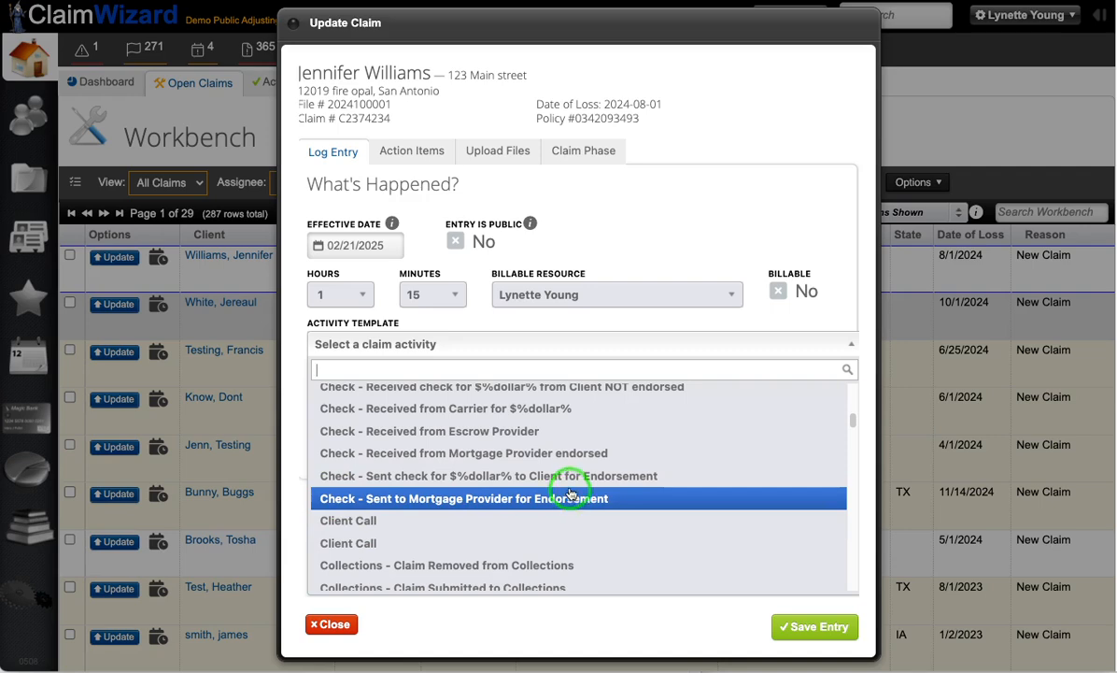
scroll(572, 494, up, 1)
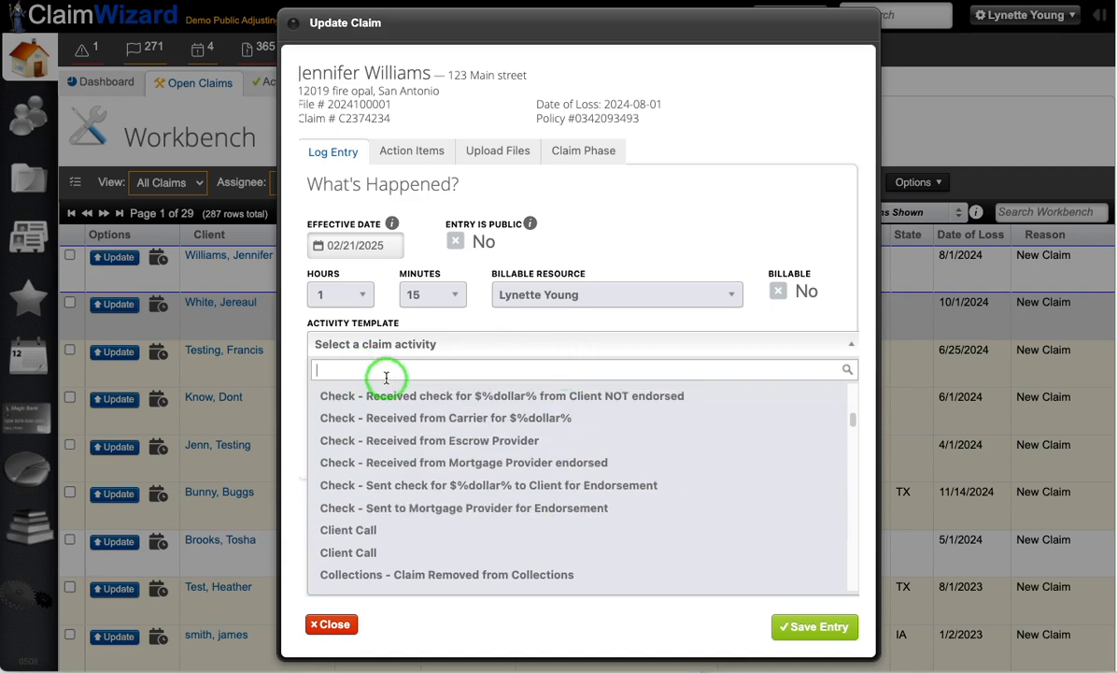
Step: Save the log entry and close the claim's update form
click(822, 628)
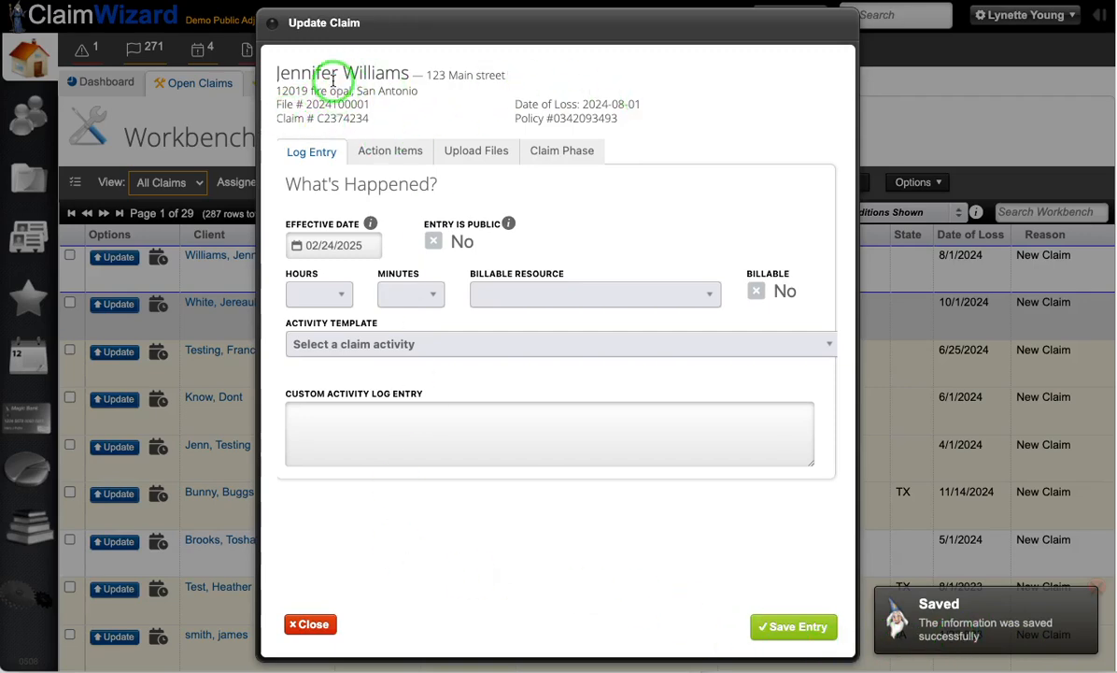
click(309, 625)
Step: Return to the previously opened claim's activity log and start a new entry with effective date 02/20/2025
click(189, 308)
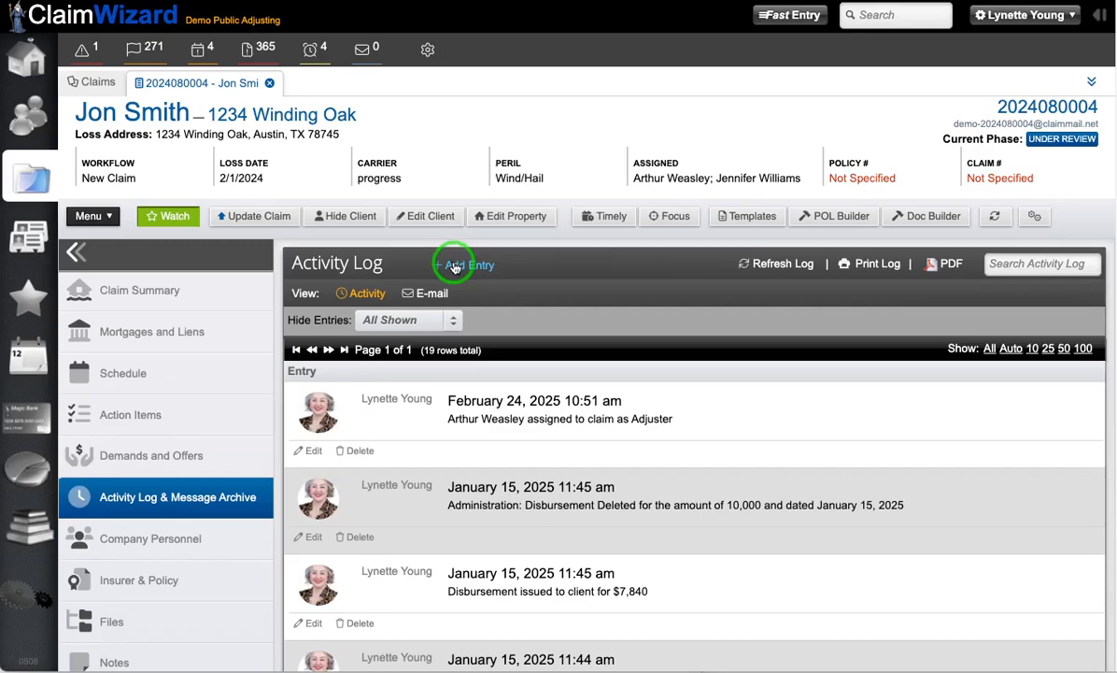
click(454, 266)
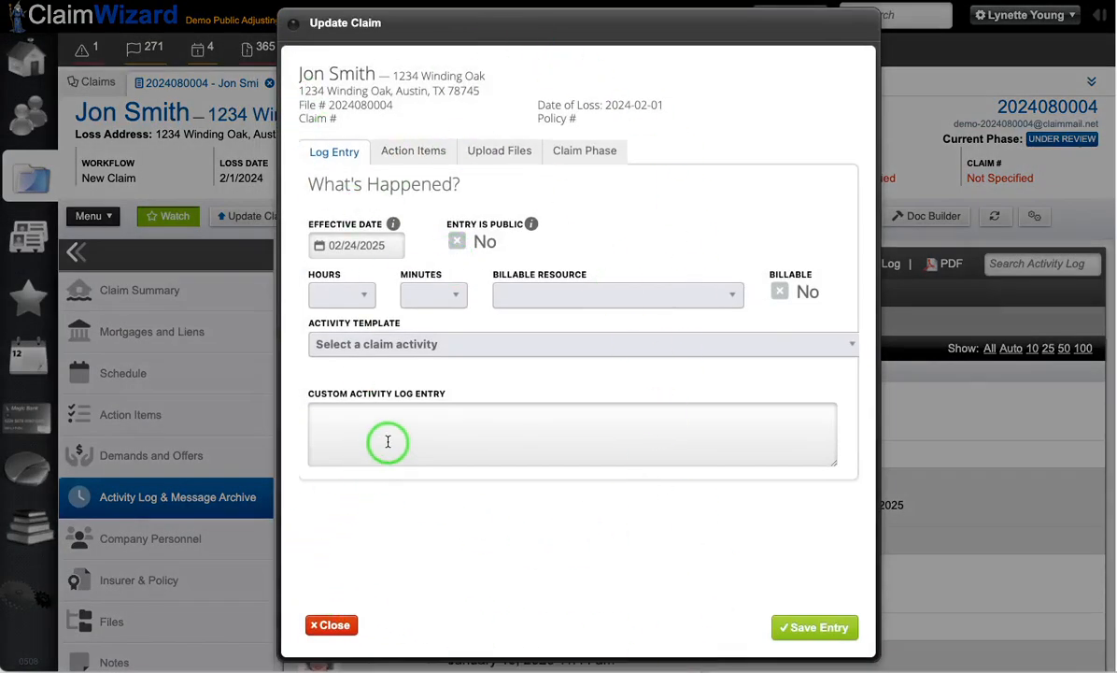
click(351, 241)
click(469, 403)
Step: Write "test message for video" as the custom activity log entry, save it and close the update form
click(424, 433)
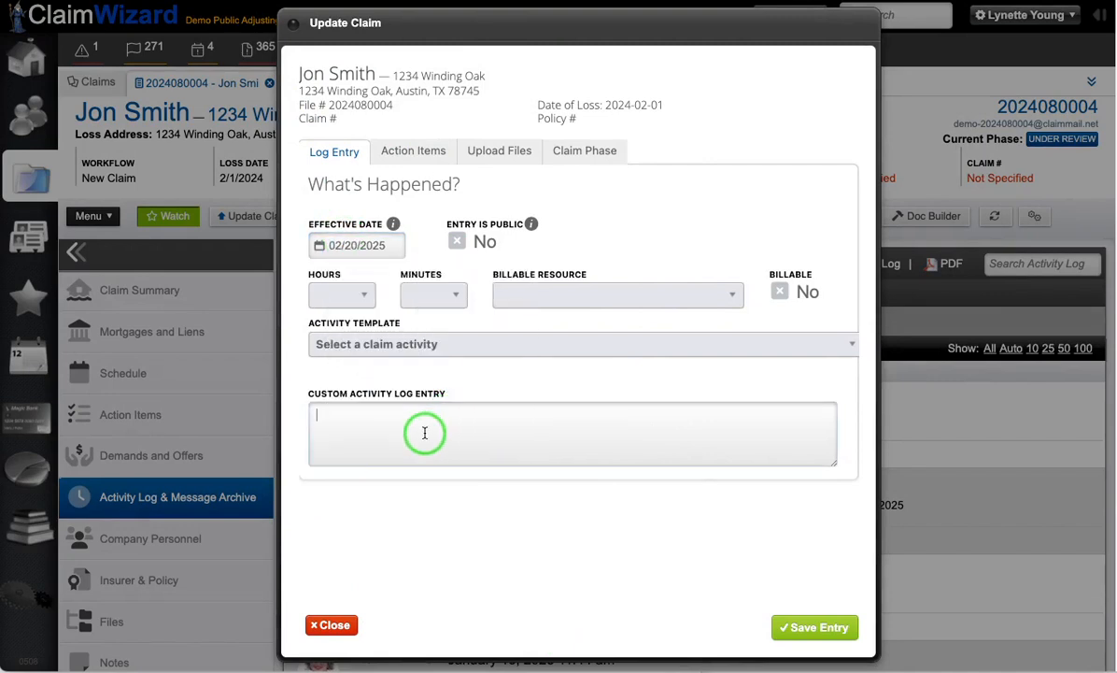
text(test message for video)
click(837, 627)
click(383, 155)
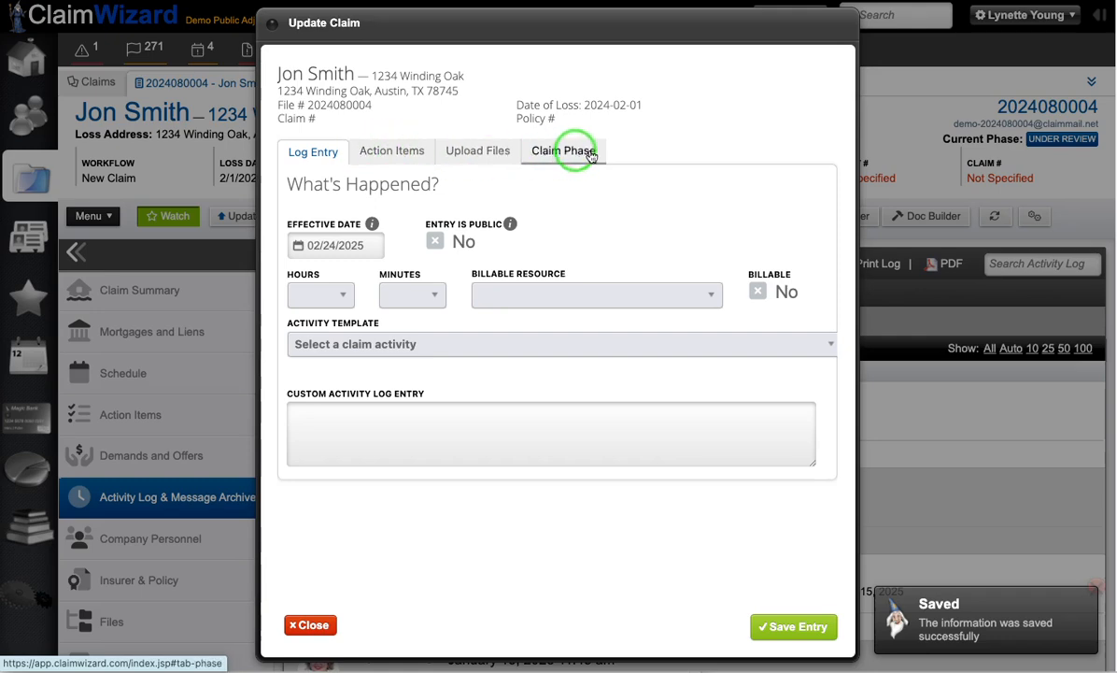
click(313, 622)
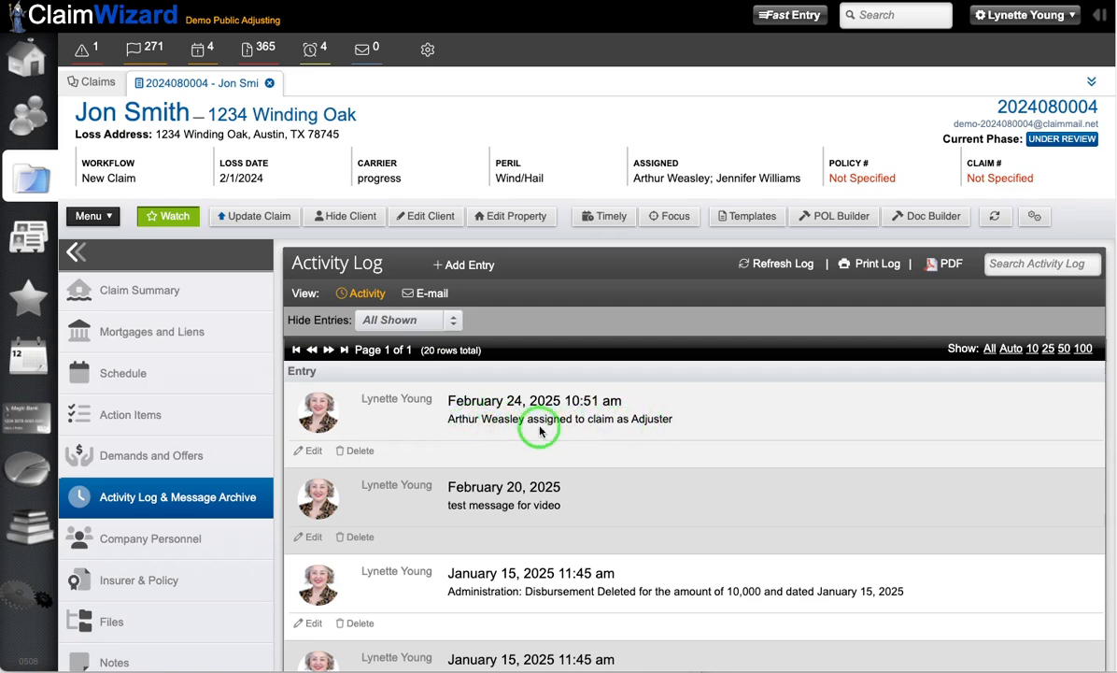
Step: Assign another company adjuster to the claim, return to the claim's activity log and refresh it
click(174, 542)
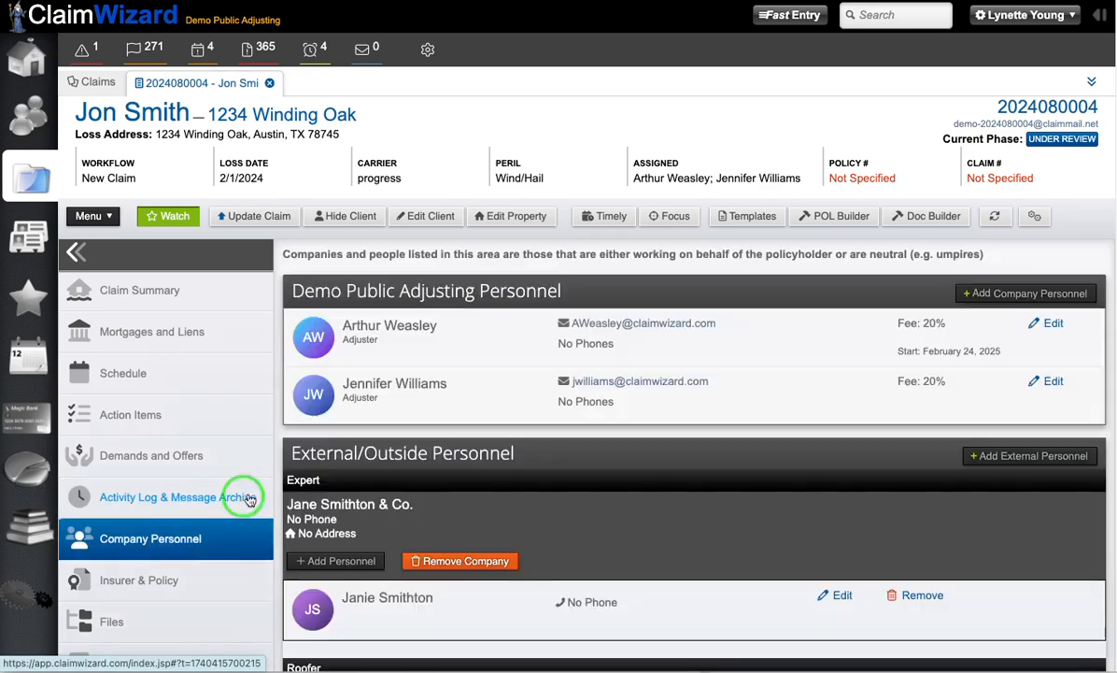
click(969, 294)
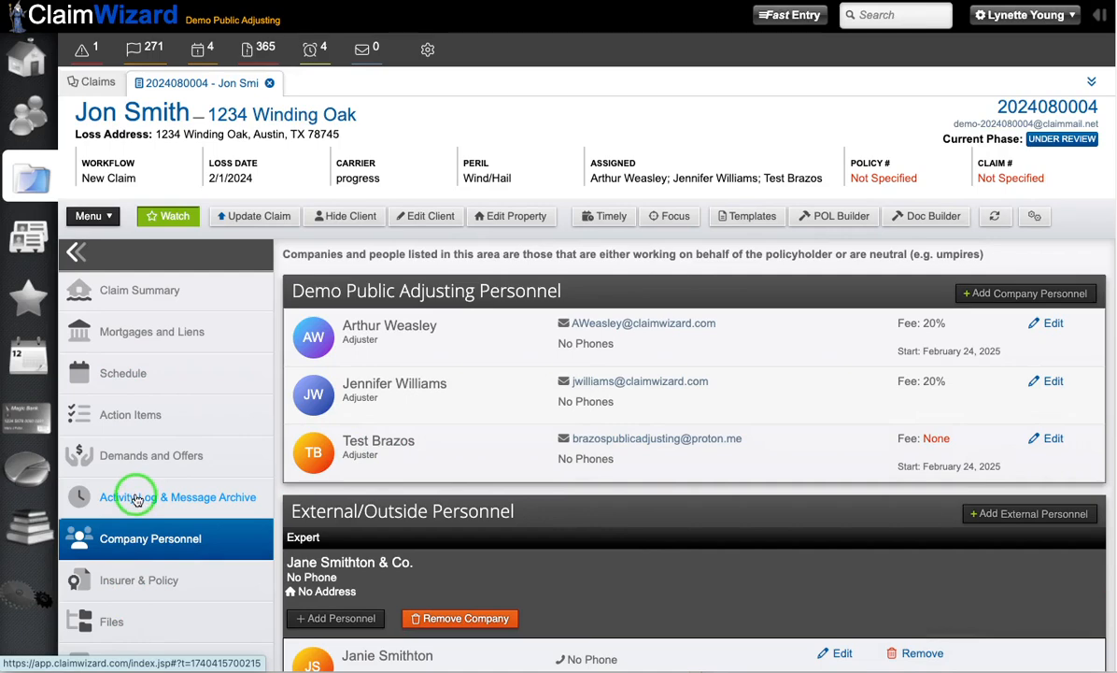
click(136, 499)
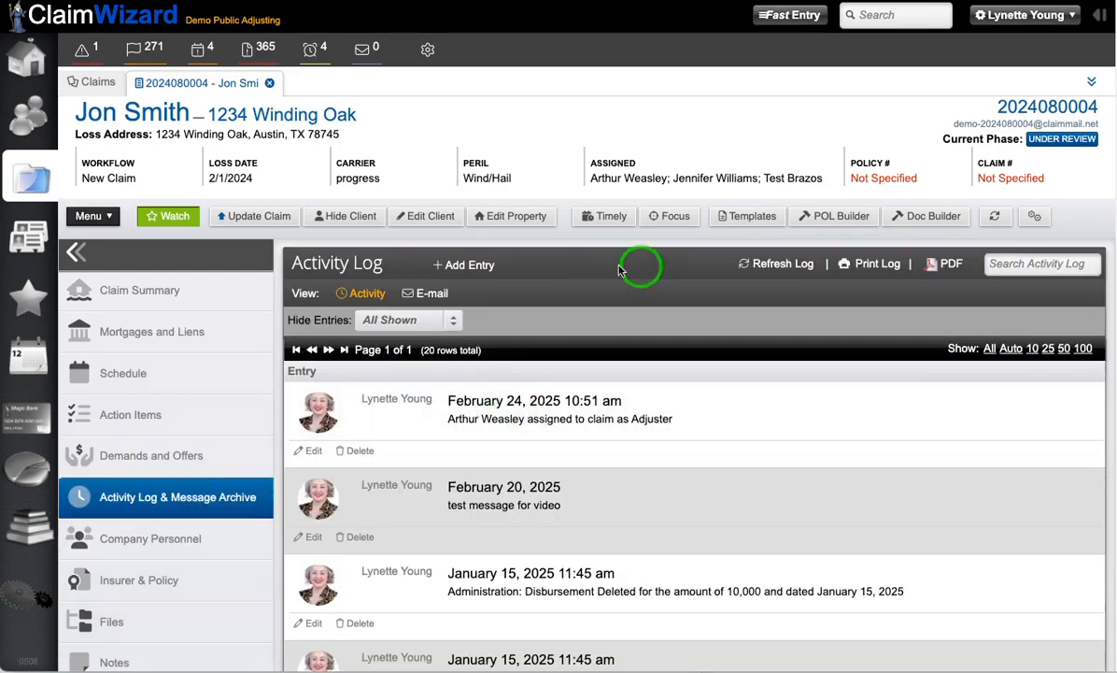
click(773, 266)
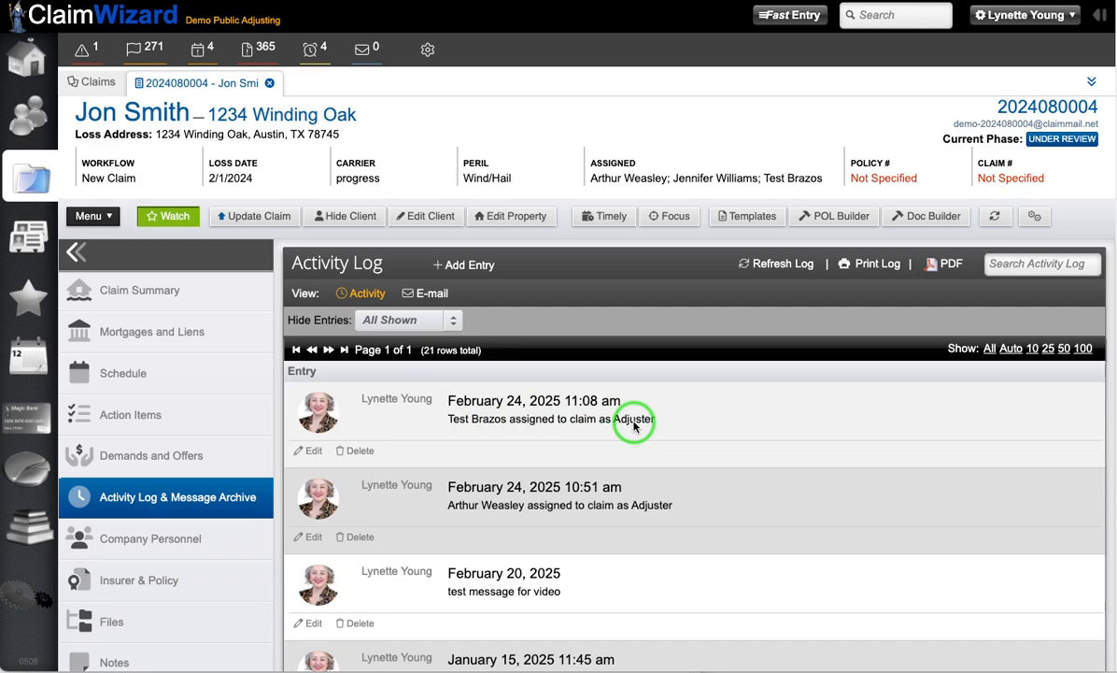
Step: Look through the claim's activity log entries from the newest back to August 22, 2024
scroll(549, 435, down, 1)
scroll(548, 436, down, 2)
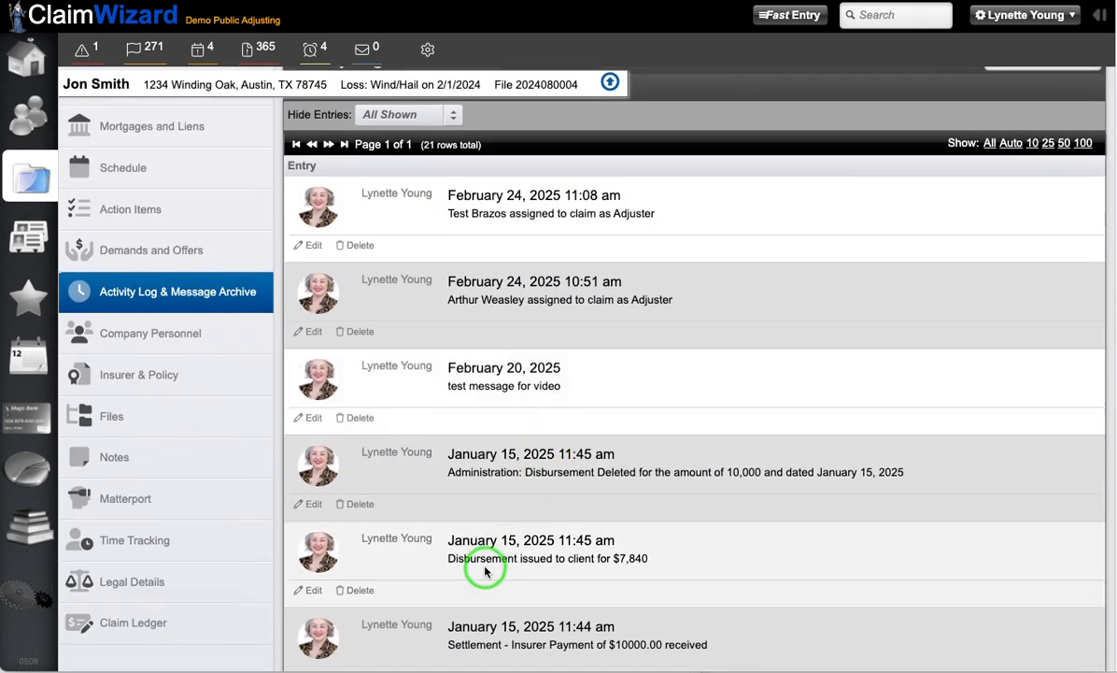
scroll(655, 549, down, 2)
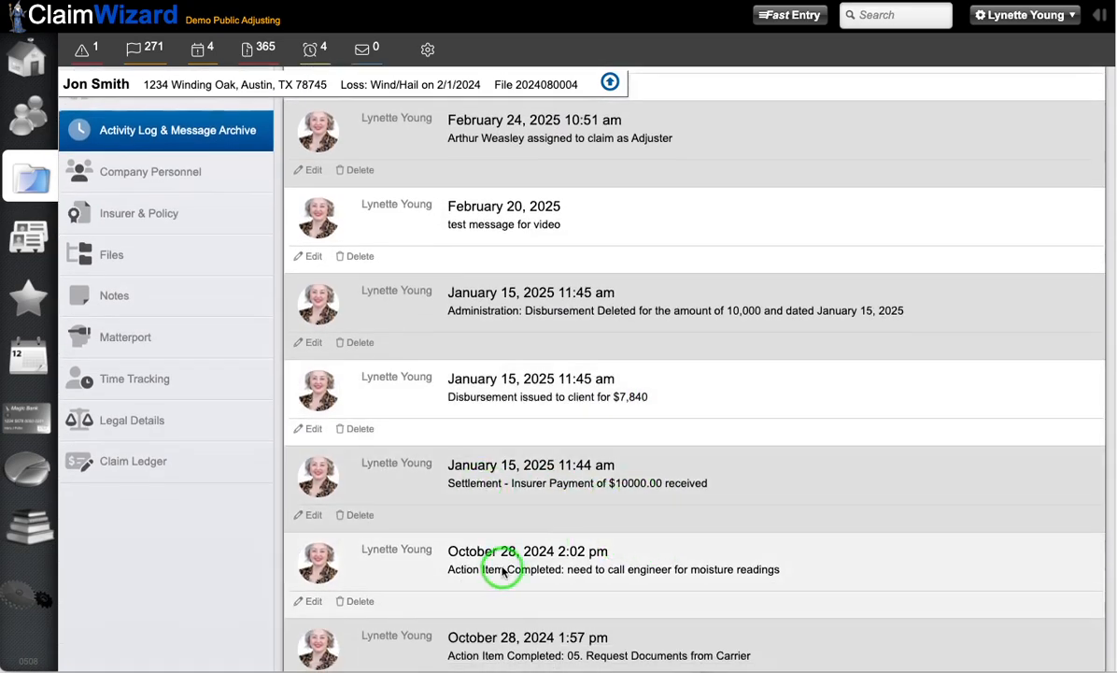
scroll(502, 572, down, 3)
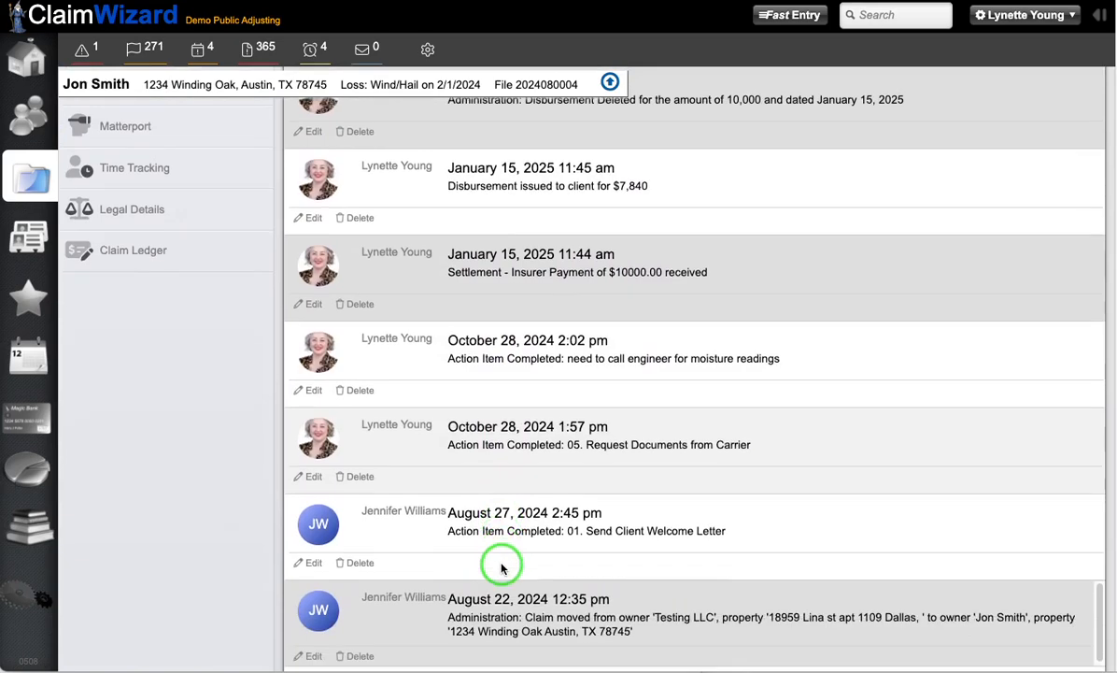
scroll(500, 567, down, 1)
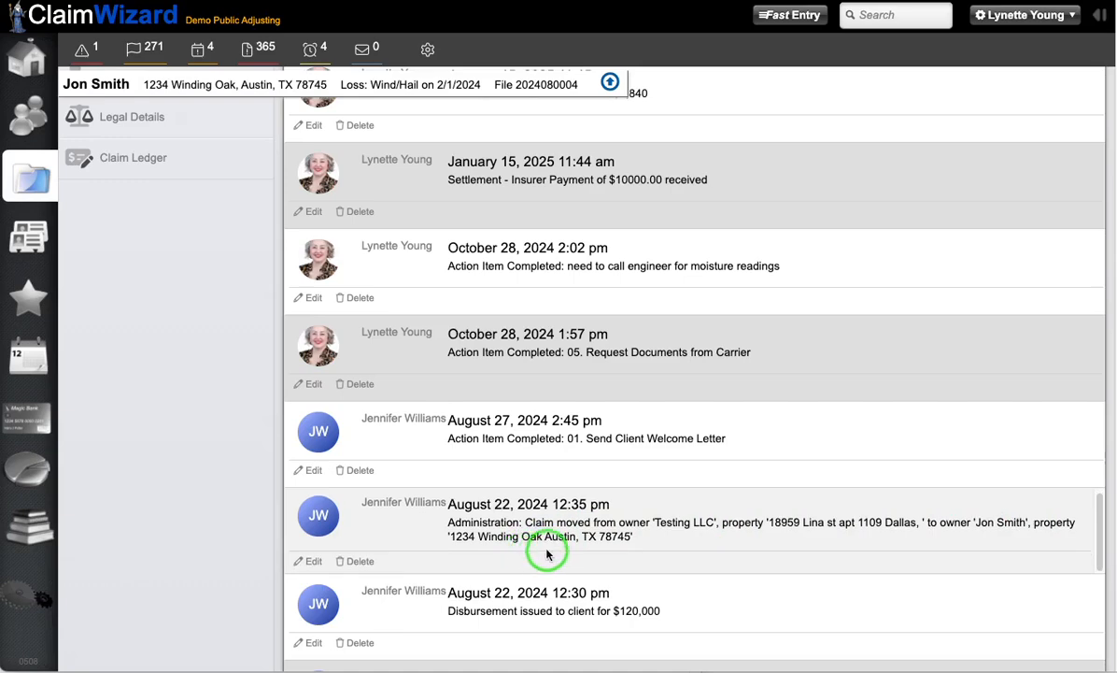
scroll(522, 551, down, 3)
scroll(564, 551, down, 2)
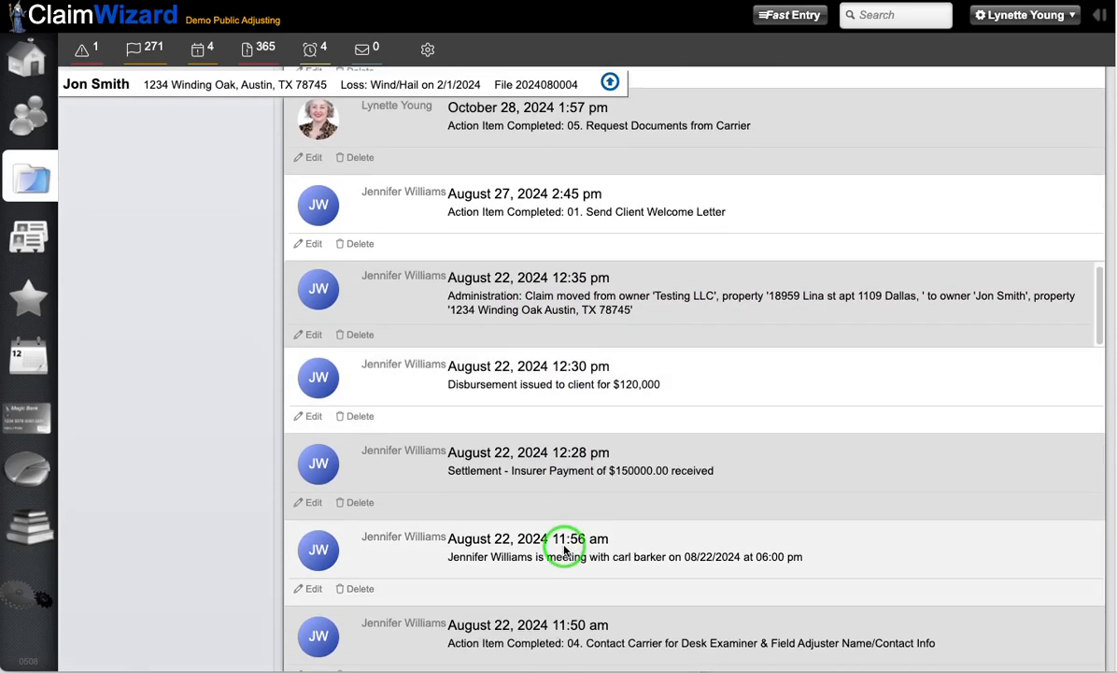
scroll(564, 551, down, 4)
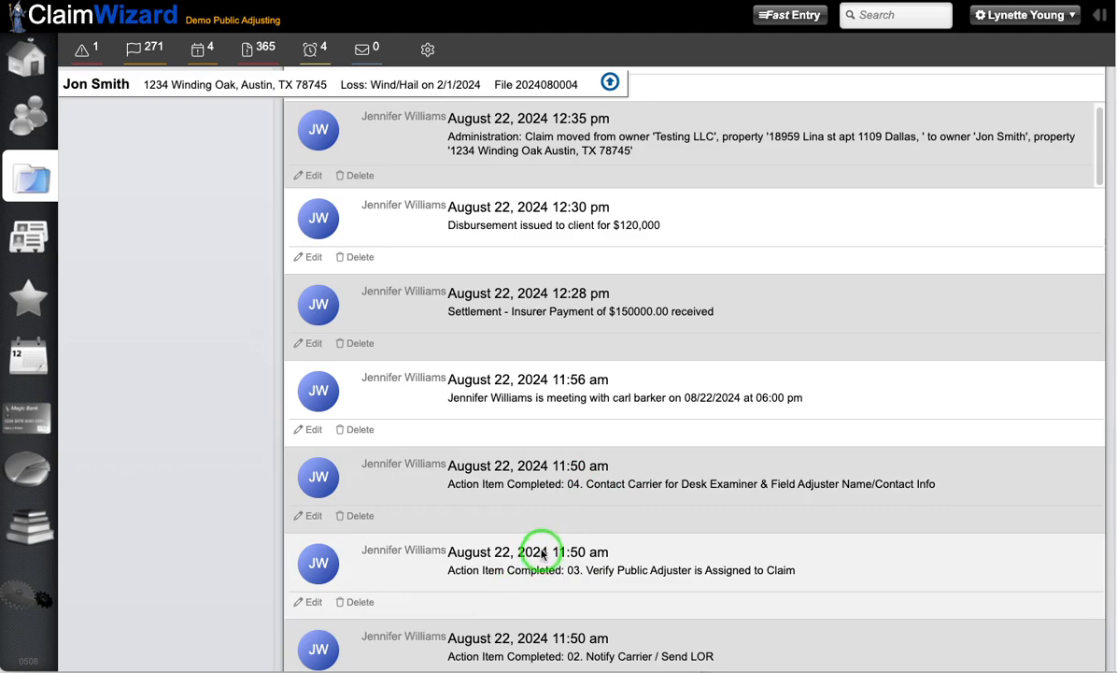
scroll(514, 591, down, 5)
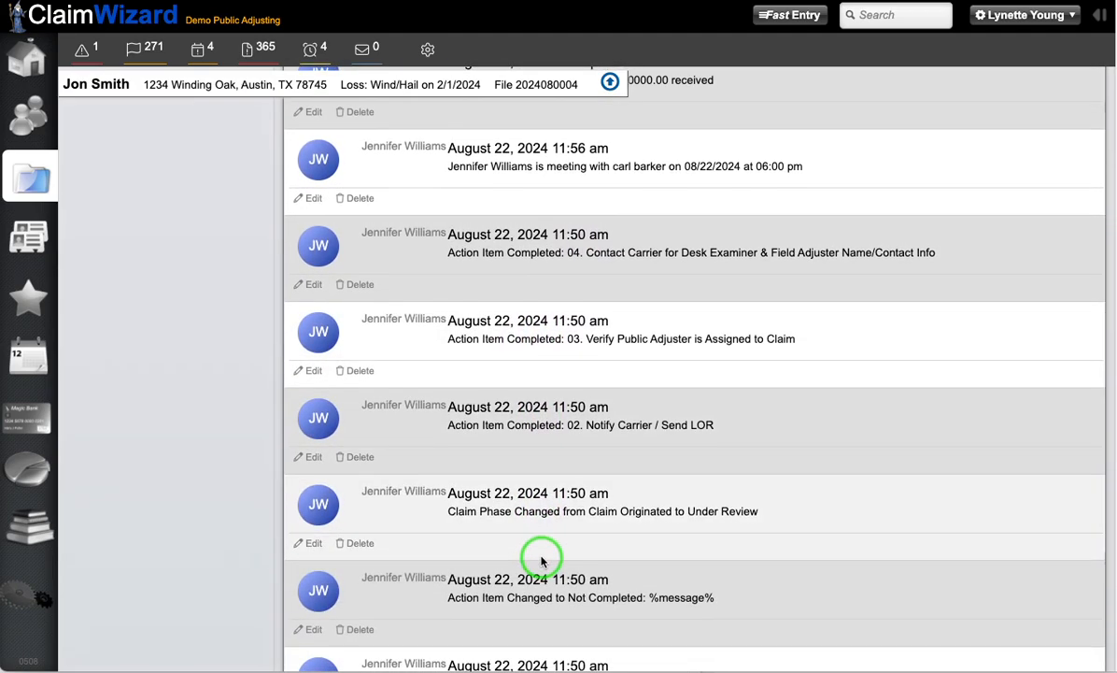
scroll(542, 558, up, 12)
scroll(541, 558, up, 10)
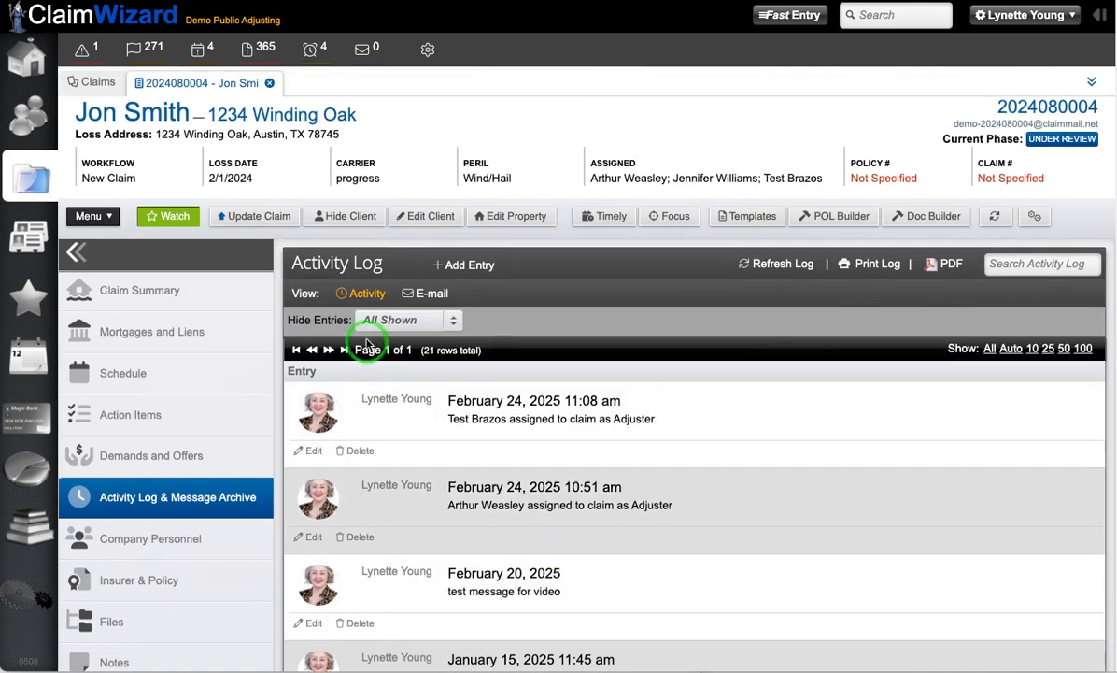
Step: Look over the available options for hiding types of activity log entries
click(408, 320)
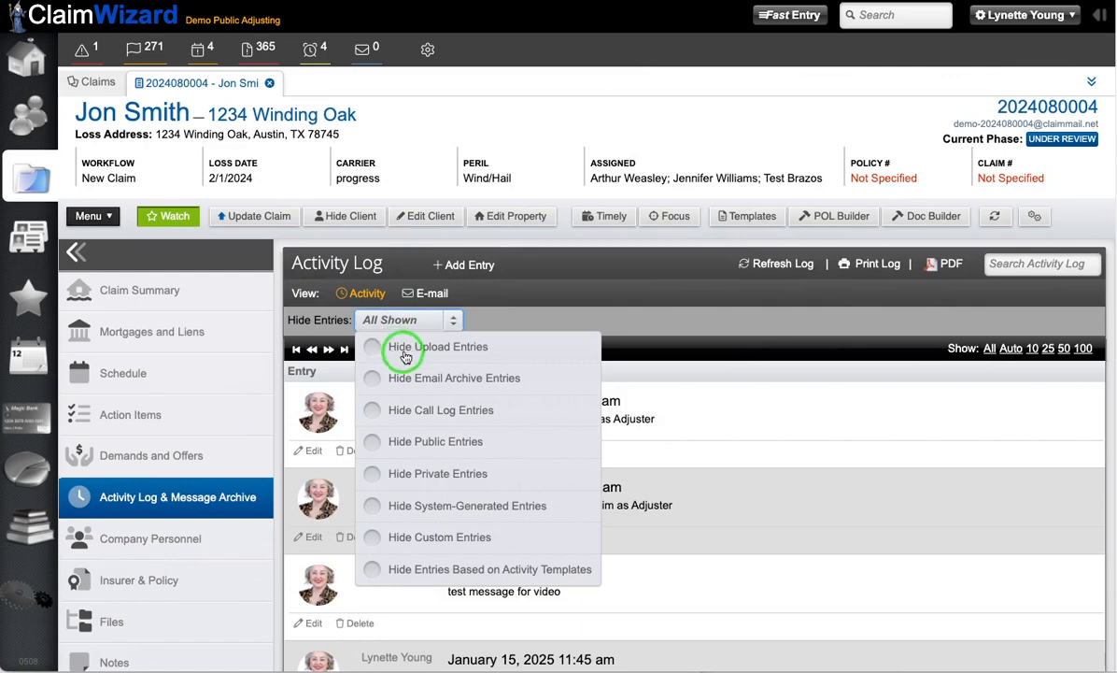
right_click(399, 379)
click(762, 346)
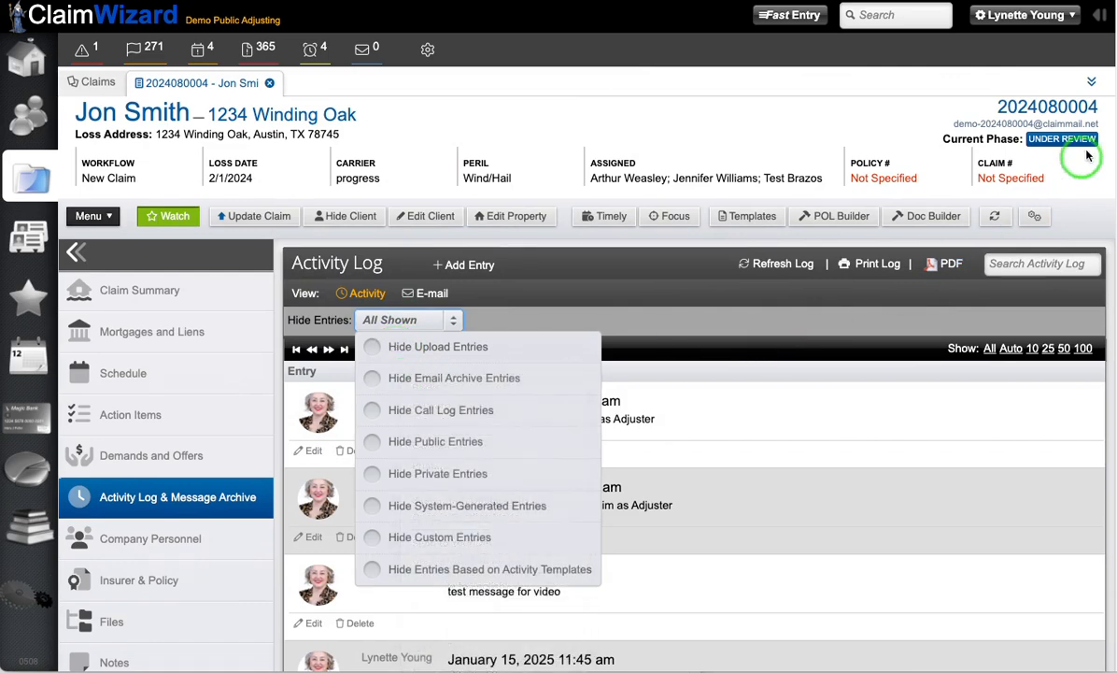
Step: View the claim's email archive and return to the activity view of the log
click(422, 297)
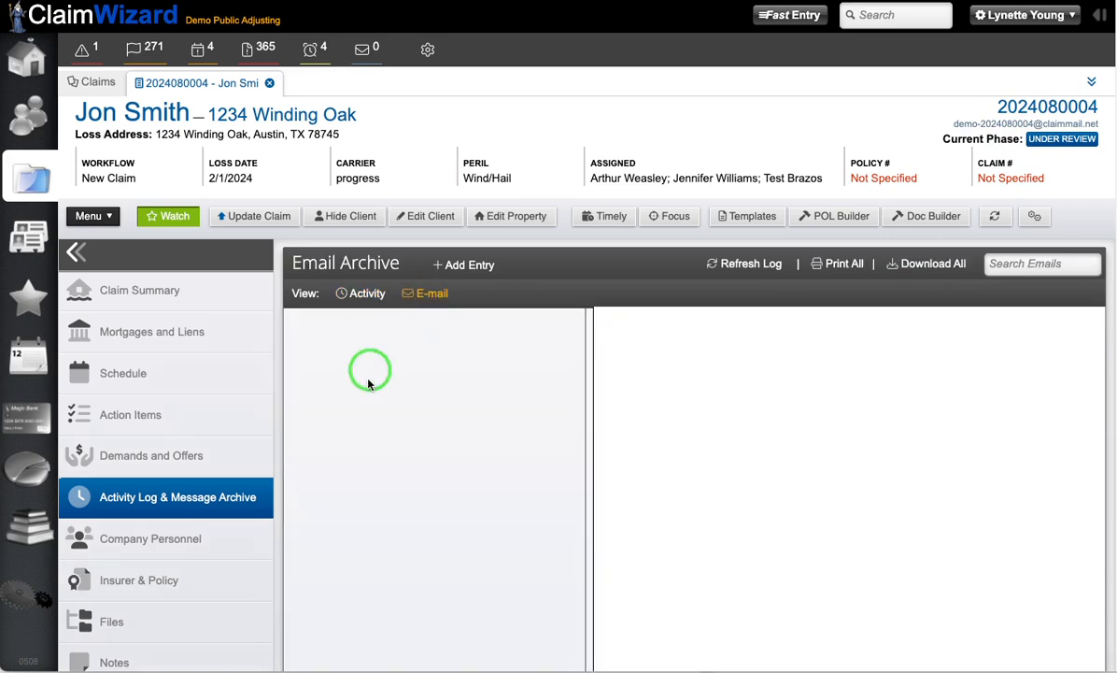
click(358, 302)
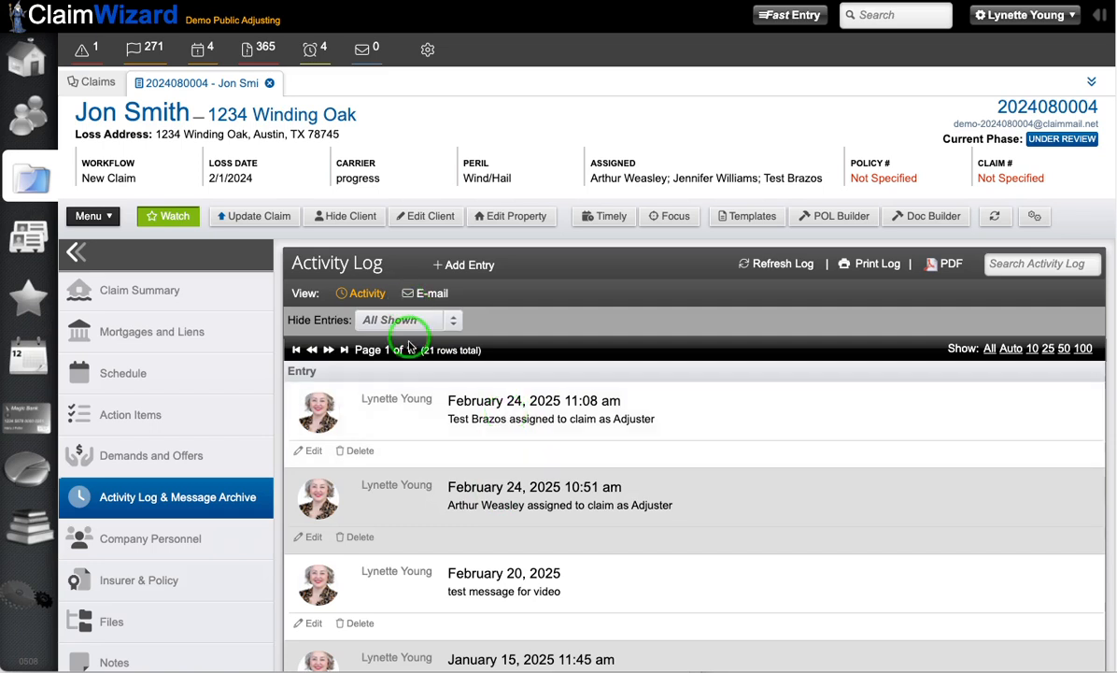
click(428, 296)
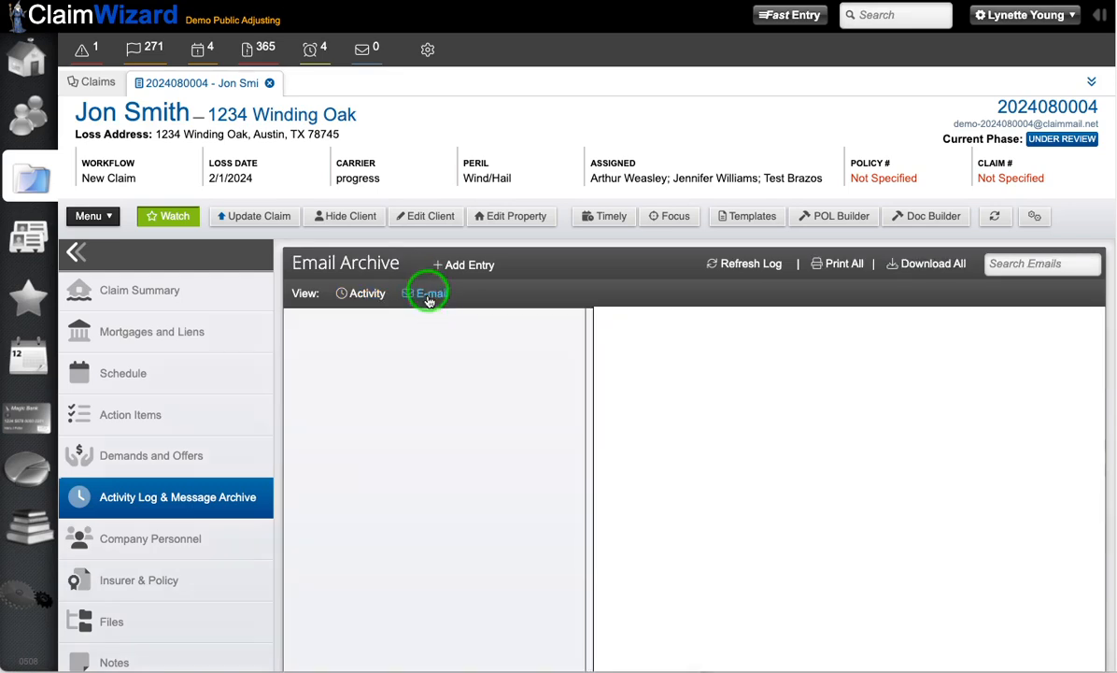
click(362, 295)
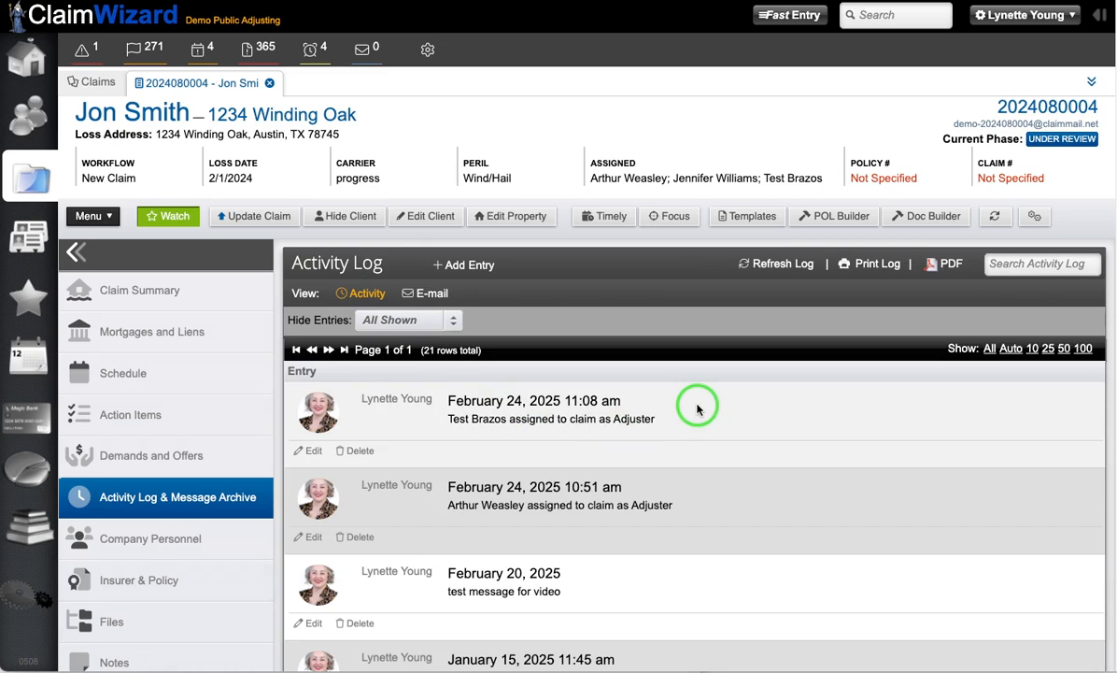
Step: Try the filters that hide system-generated entries and entries based on activity templates, and reset the log to show all entries
click(390, 321)
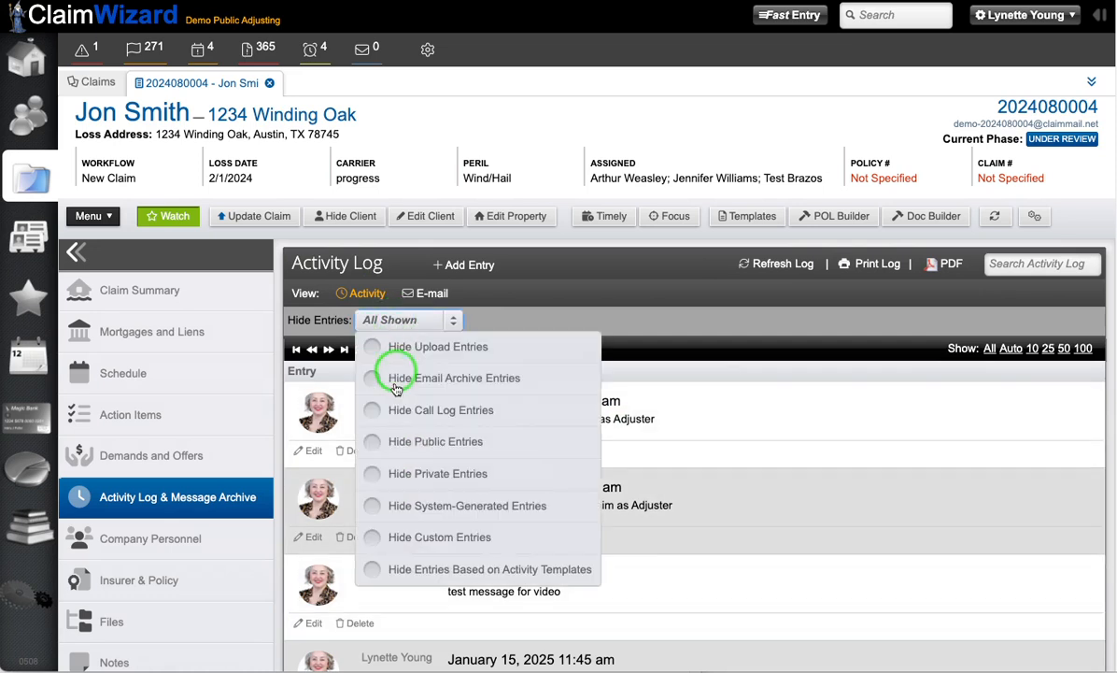
click(360, 563)
click(368, 506)
click(368, 506)
click(384, 591)
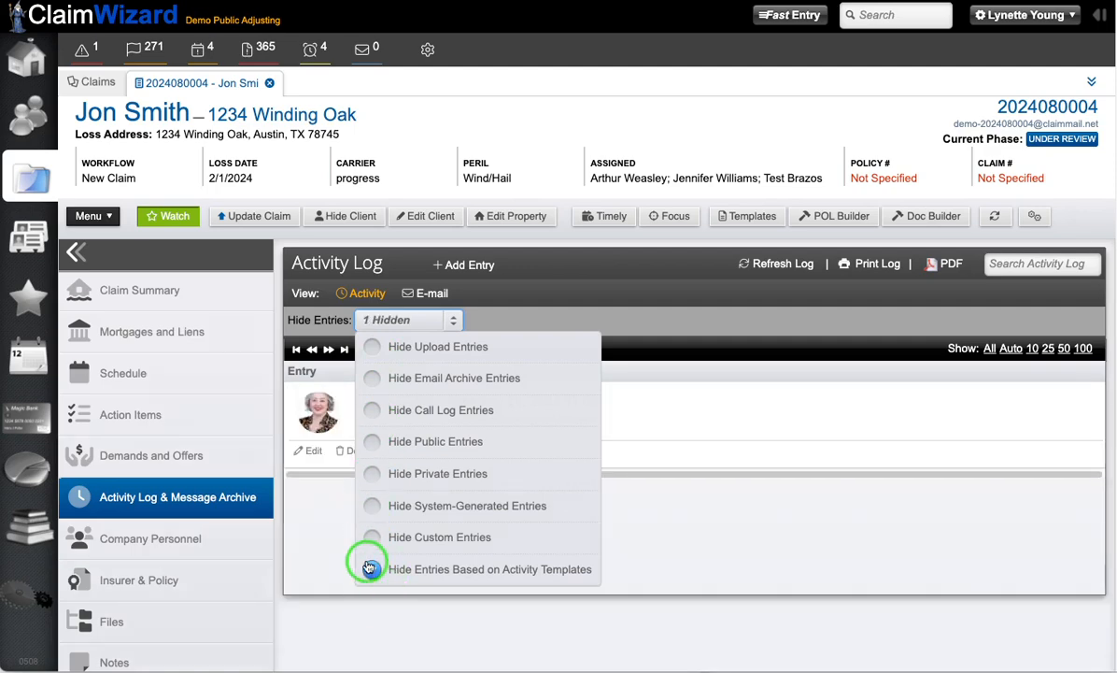
click(370, 568)
click(757, 490)
click(738, 368)
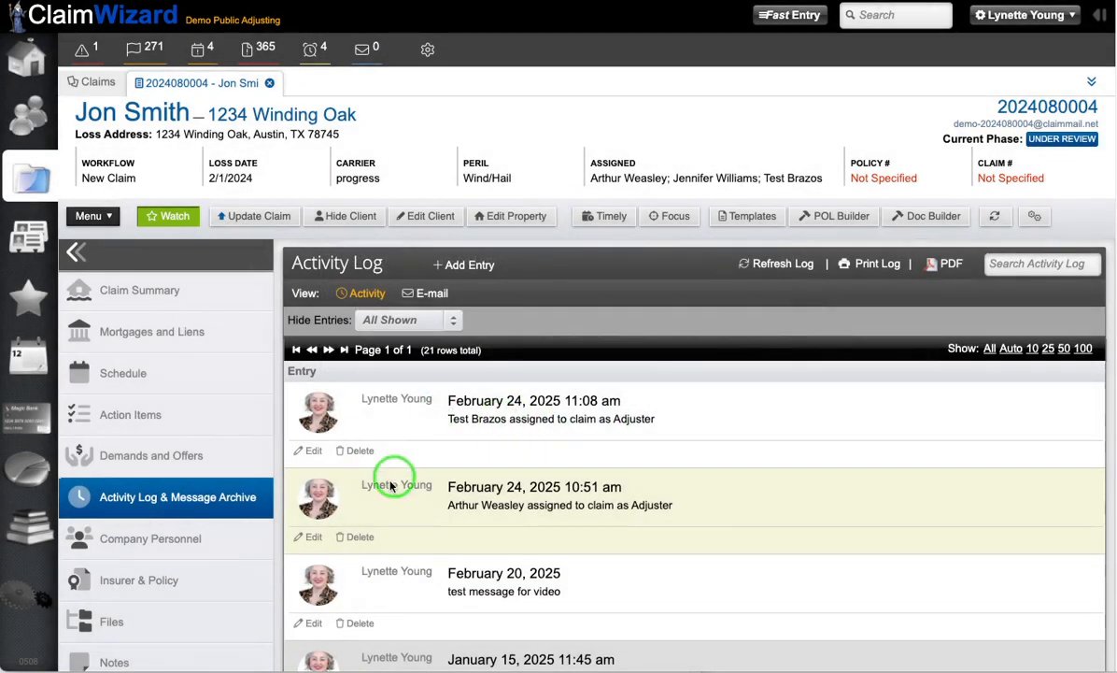
Step: Read the newest activity log entry in full, close it and display all rows of the log
click(446, 405)
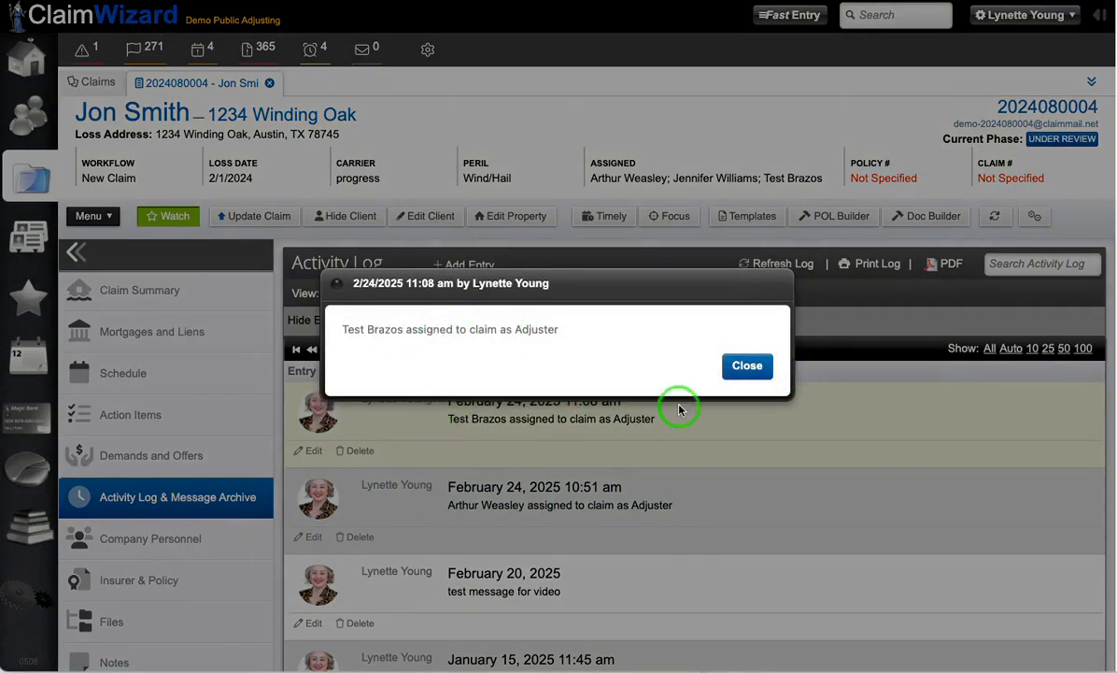
click(747, 366)
scroll(507, 421, down, 5)
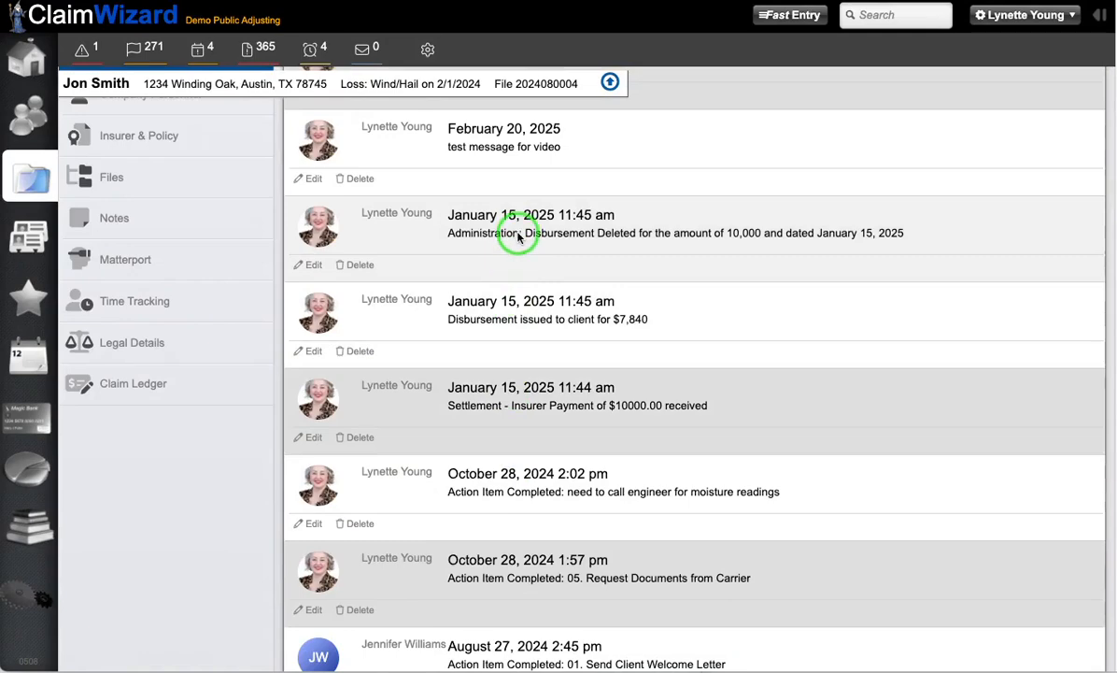
click(518, 238)
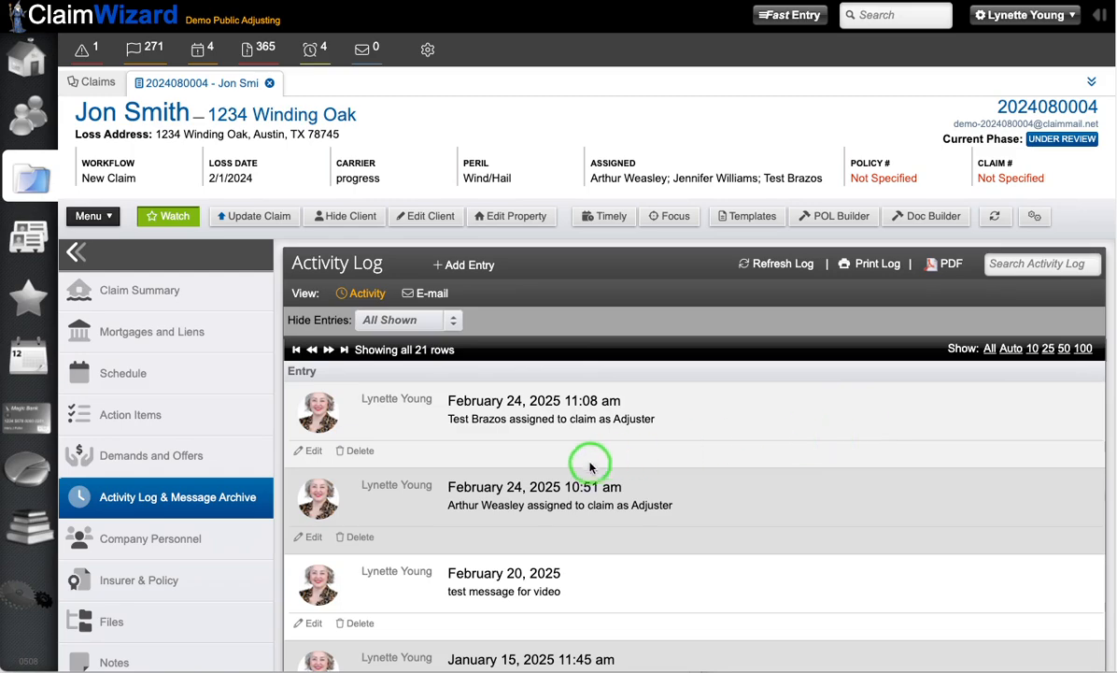
Step: Generate the claim's activity log as a PDF, look through it and return to the claim
scroll(599, 464, down, 4)
scroll(611, 459, up, 4)
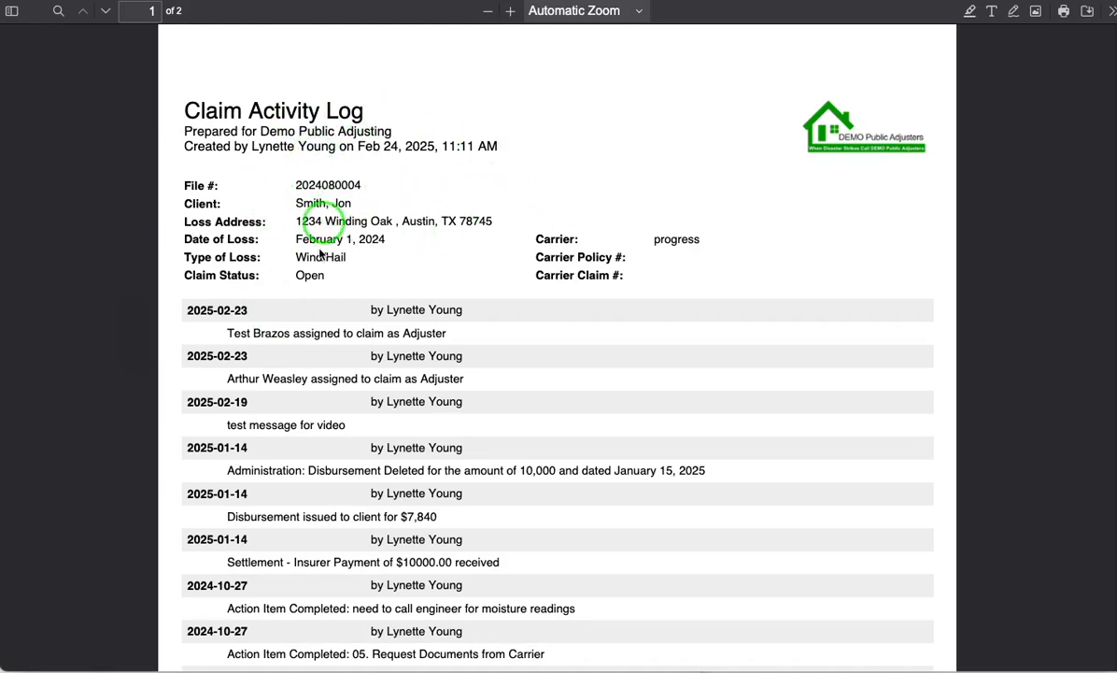
scroll(315, 329, down, 5)
scroll(315, 329, down, 20)
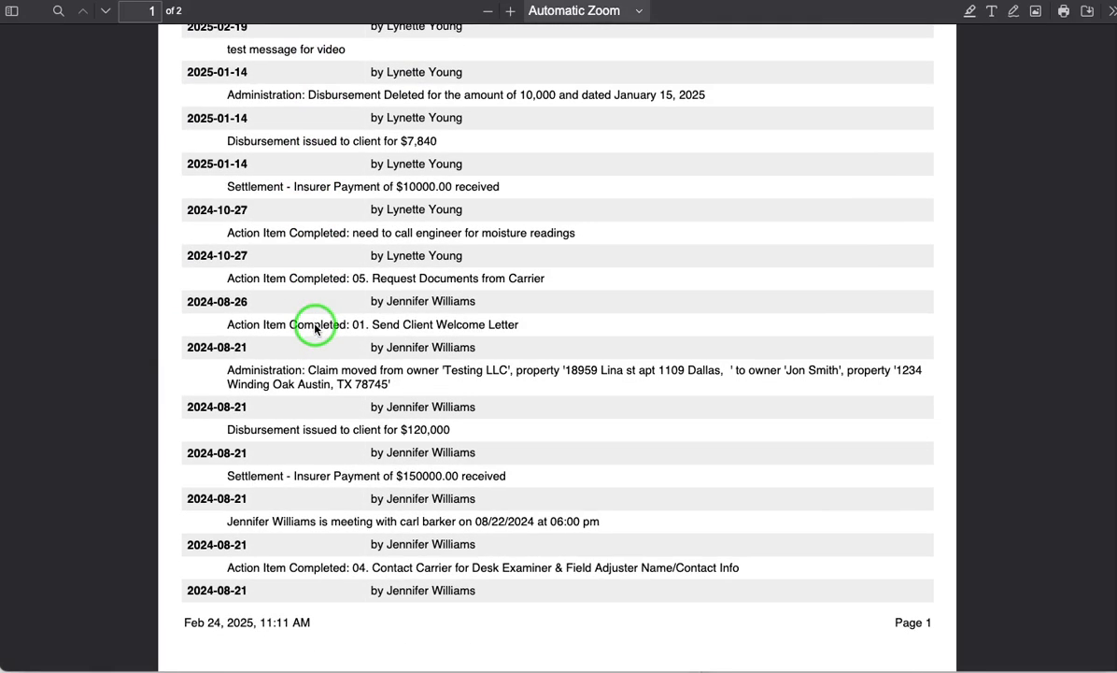
scroll(315, 329, up, 20)
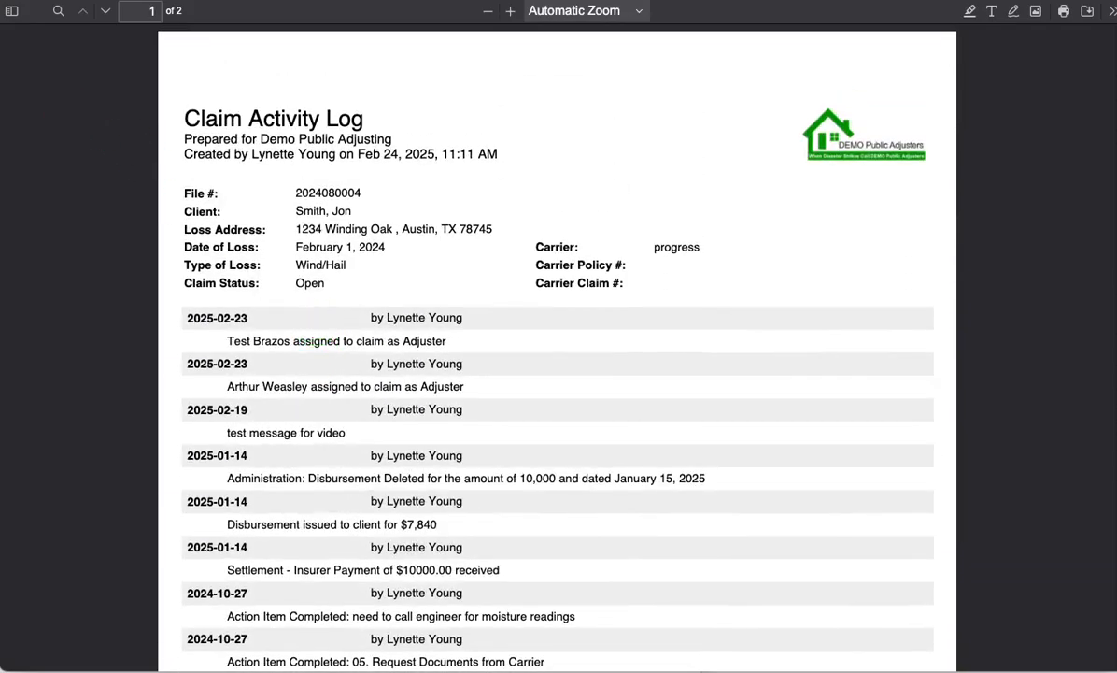
click(69, 110)
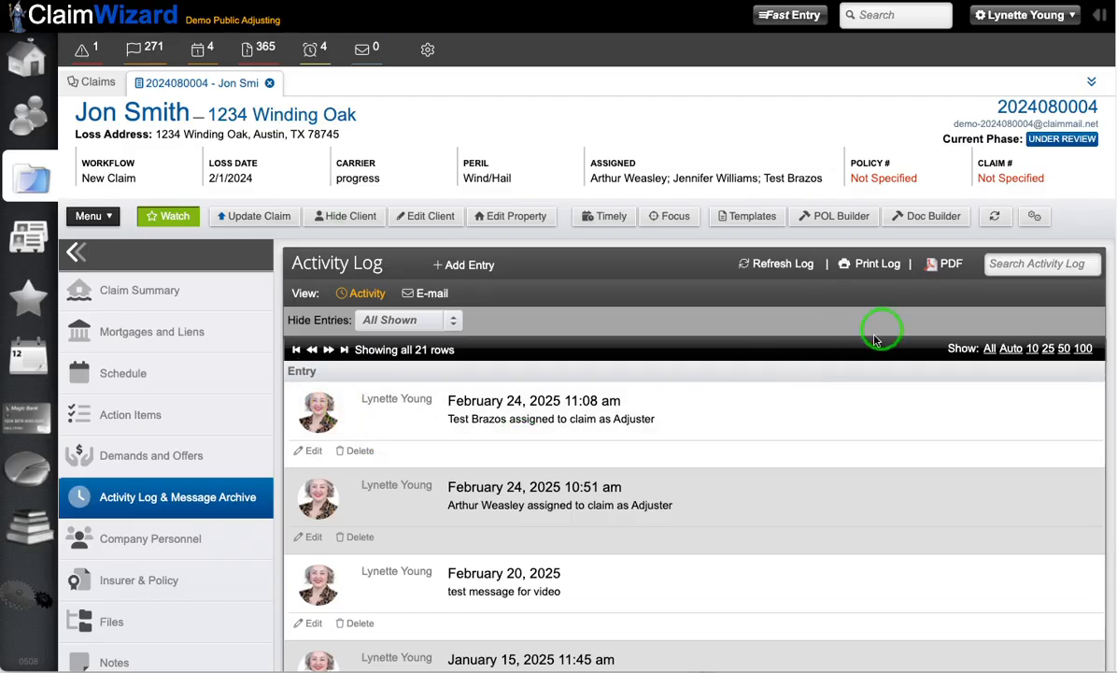
Step: Look over the printable sections in the Document Builder, including the activity log choices, and cancel it
click(908, 227)
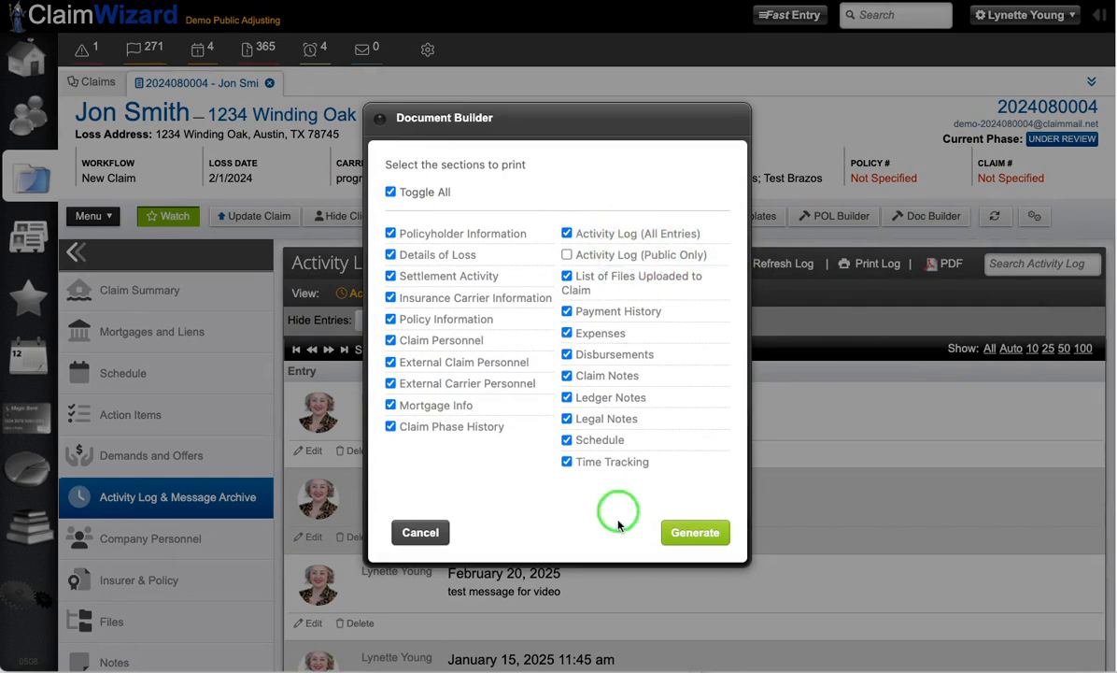
click(415, 535)
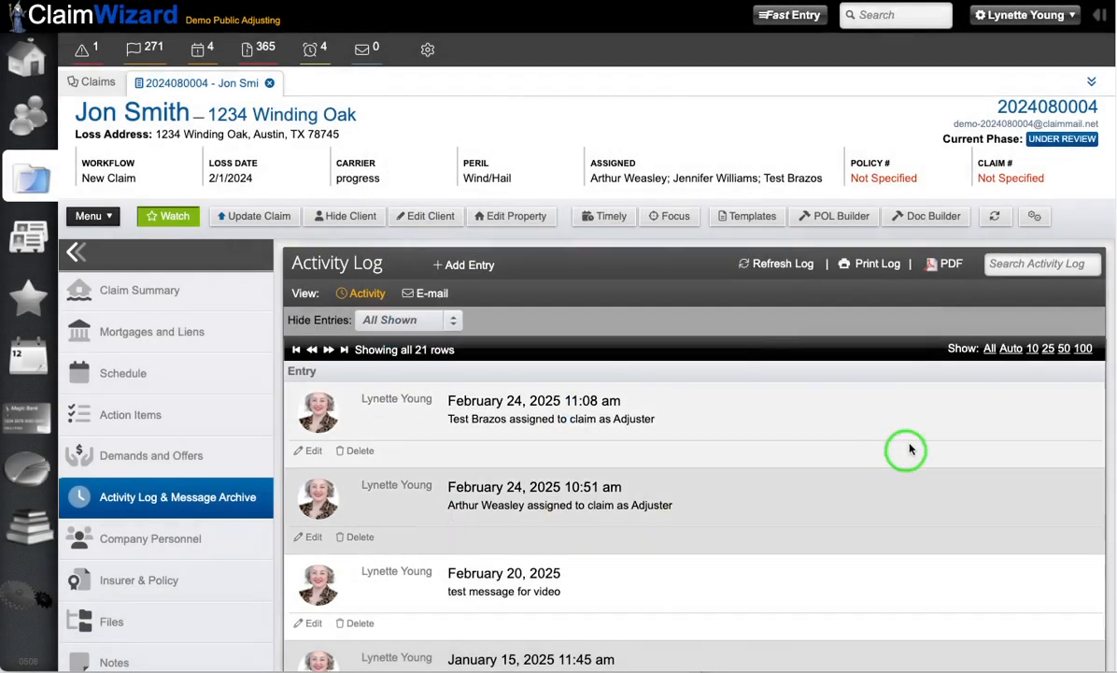